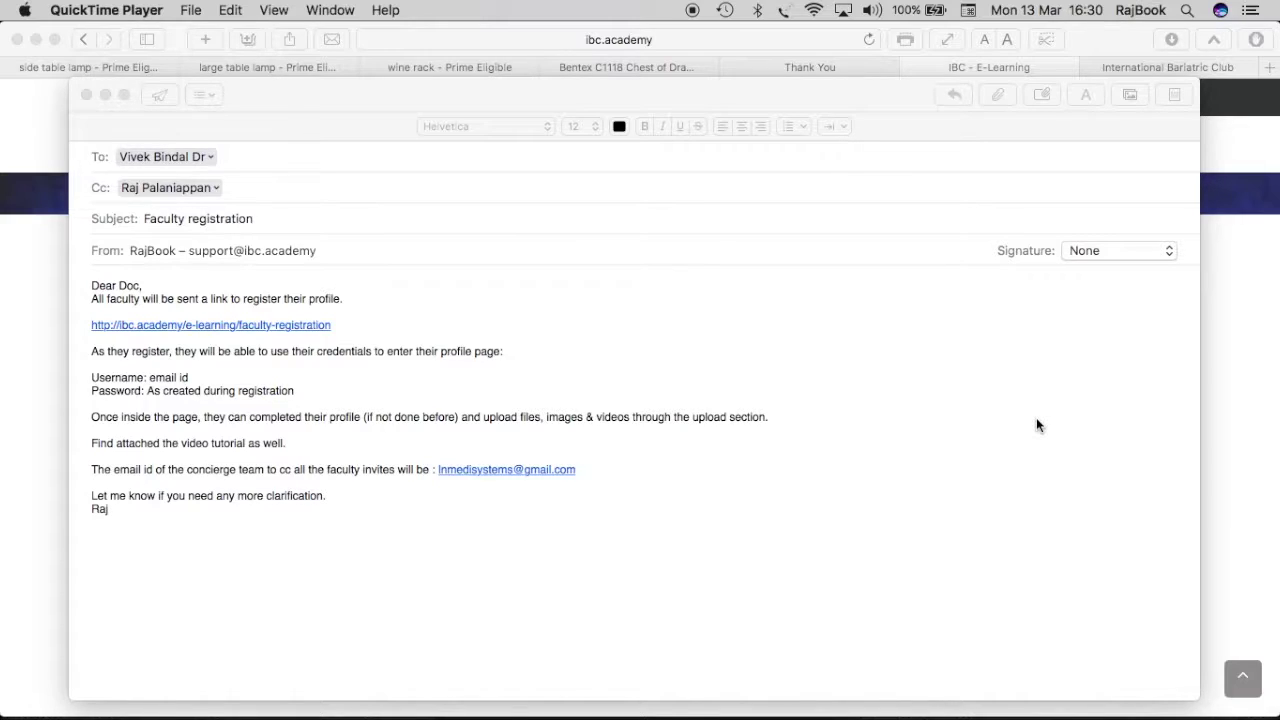
# Review the faculty registration email in Mail, then bring the Safari Faculty Registration page forward
pyautogui.click(320, 100)
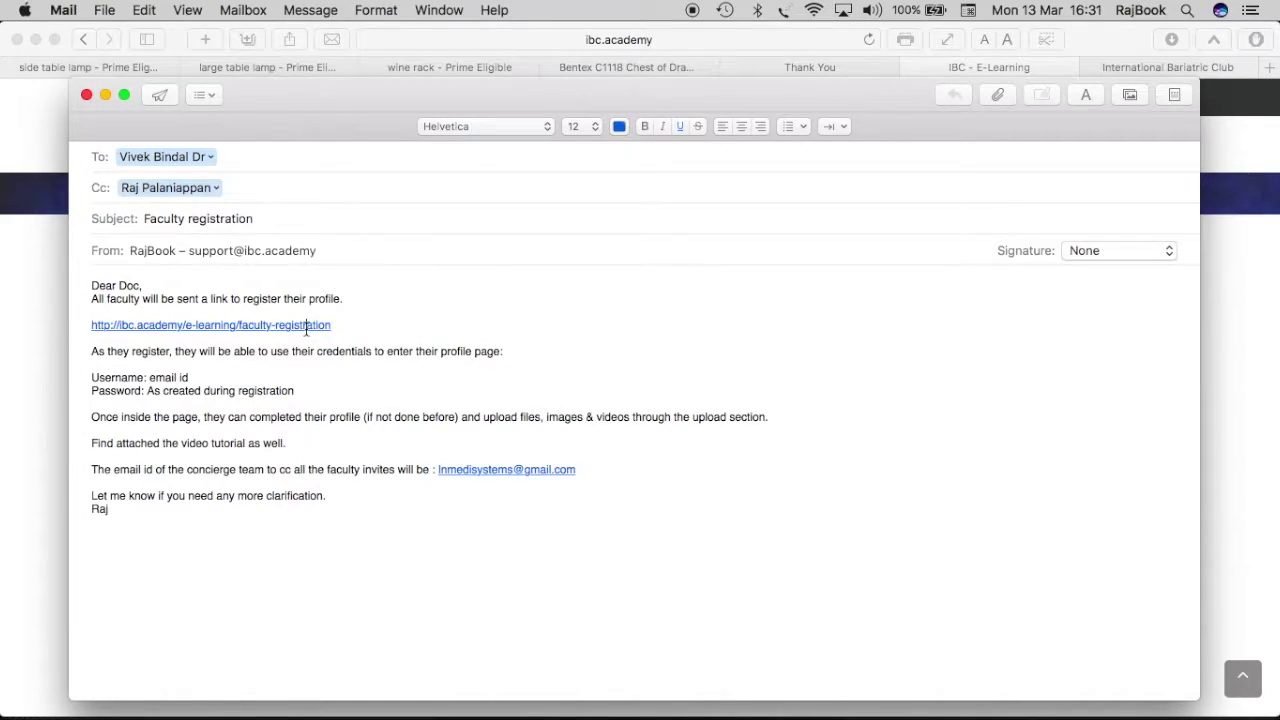
pyautogui.click(1095, 38)
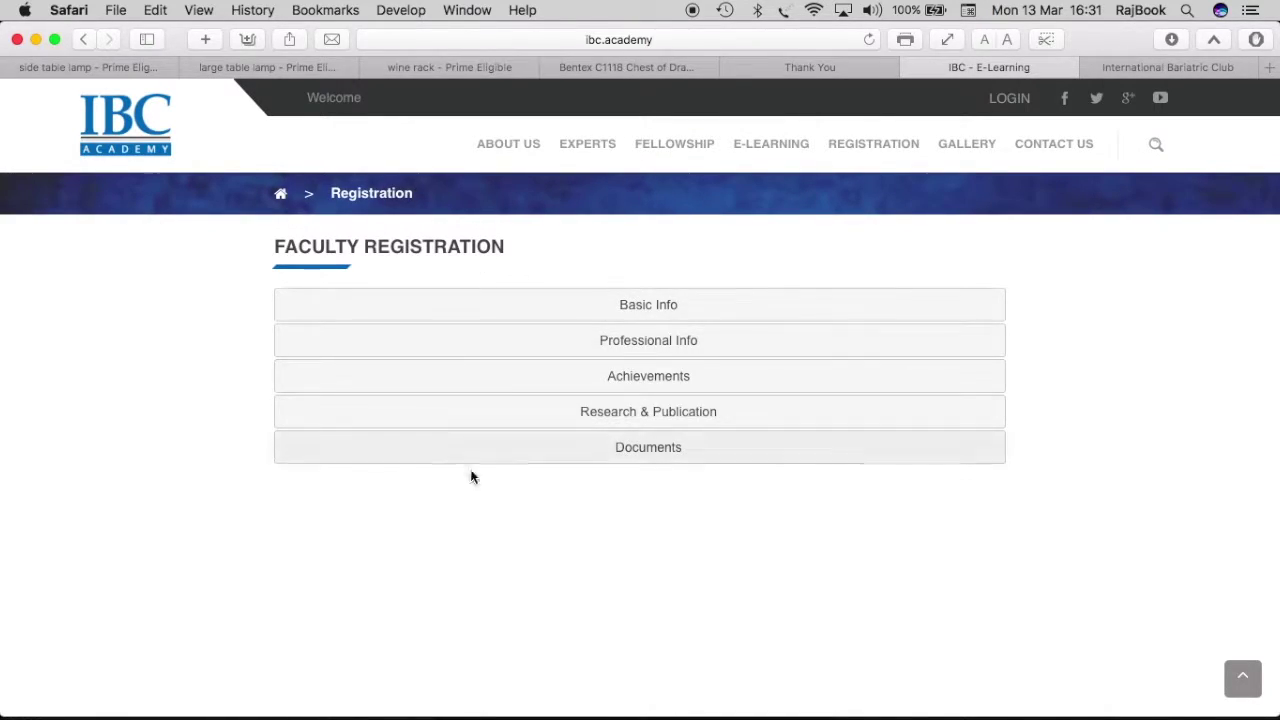
# Expand and save the Basic Info section, then expand the Professional Info section
pyautogui.click(660, 308)
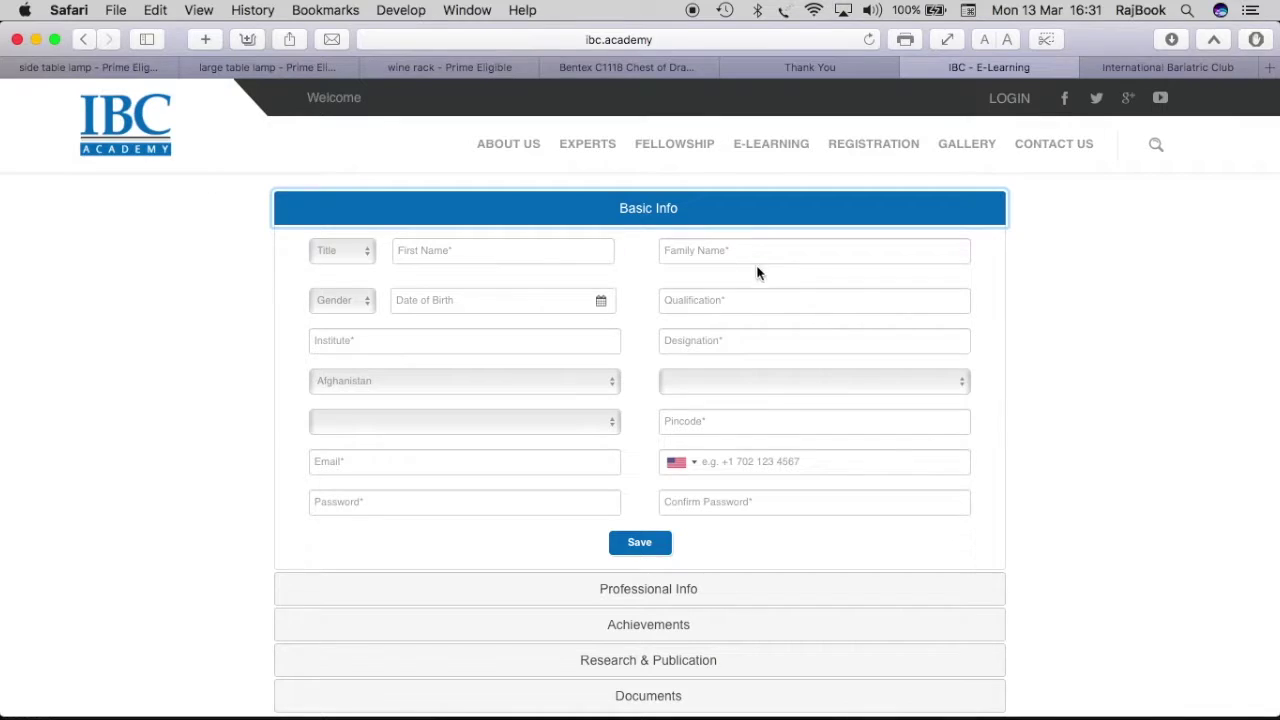
pyautogui.scroll(-2, 794, 300)
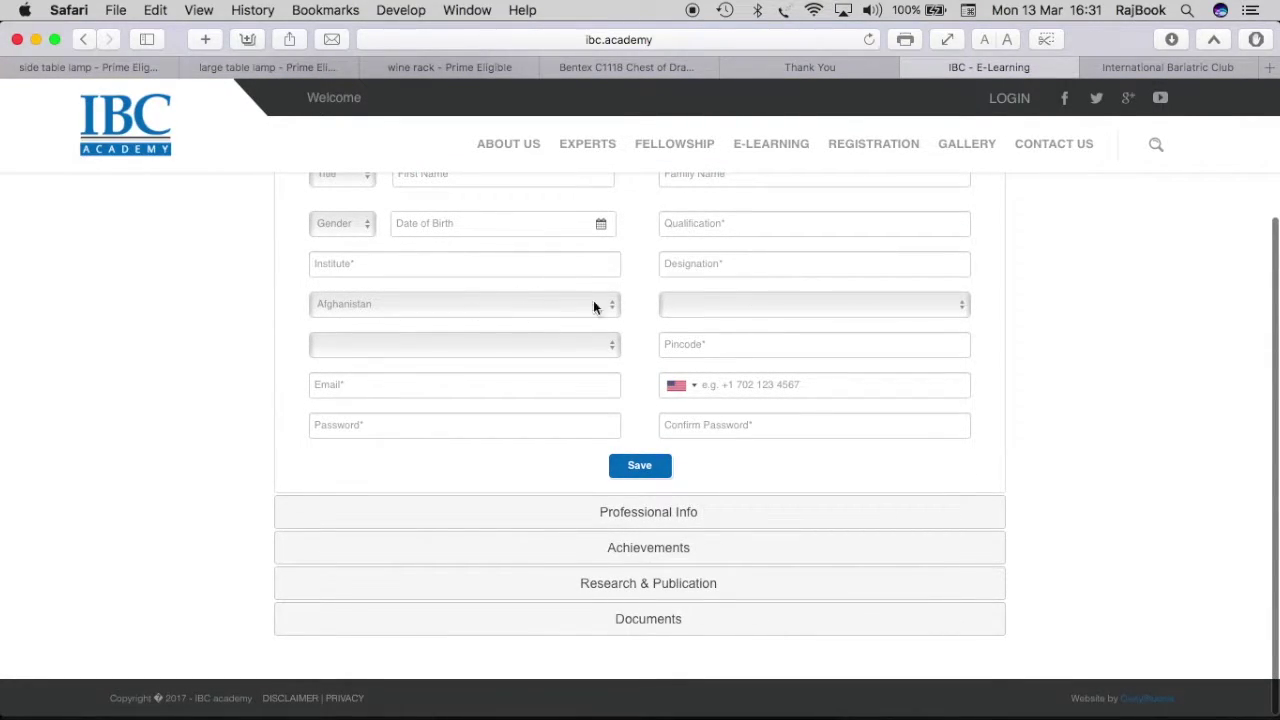
pyautogui.click(637, 462)
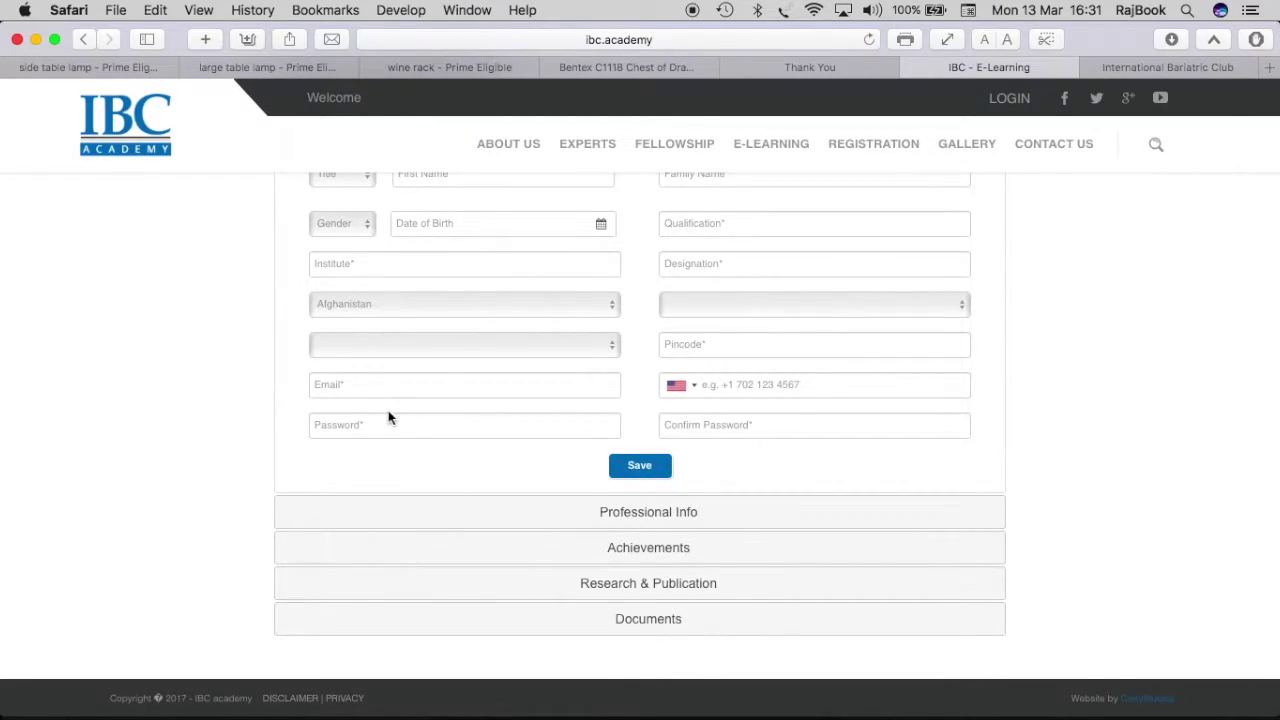
pyautogui.scroll(-1, 1048, 449)
pyautogui.click(655, 524)
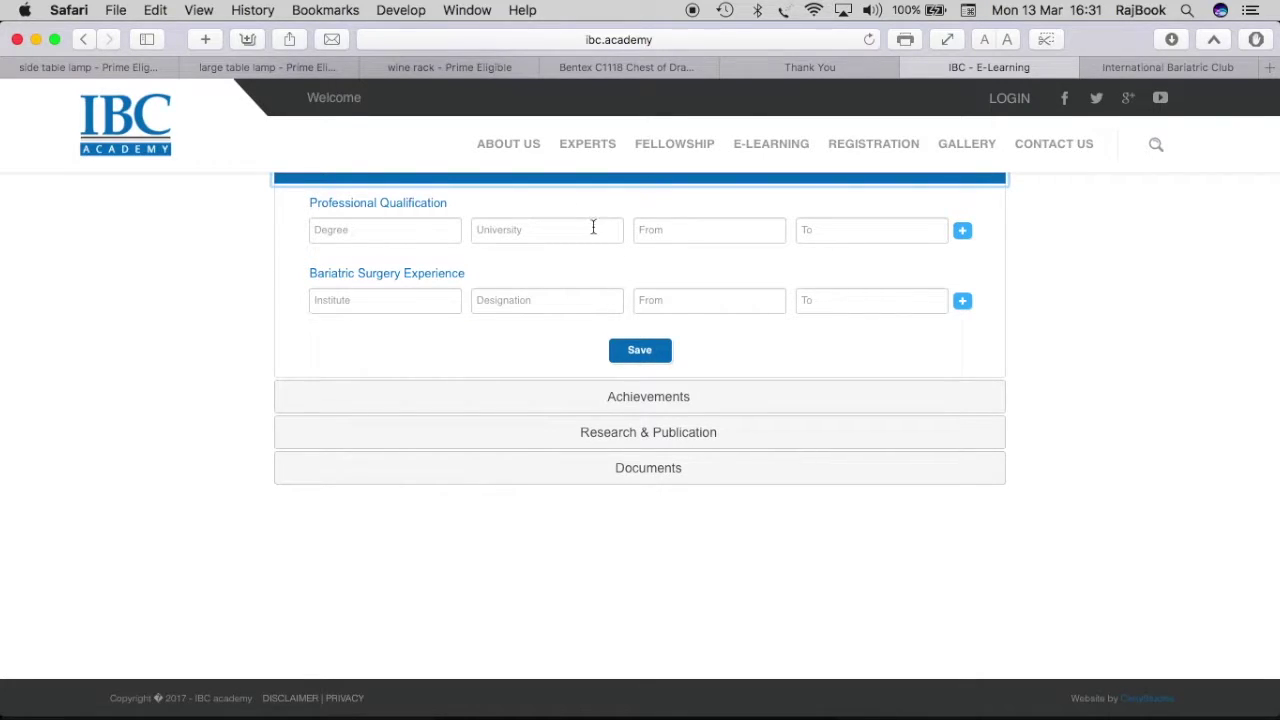
# Add two qualification rows, expand Achievements, Research & Publication and Documents, then open the club home page
pyautogui.click(963, 232)
pyautogui.click(966, 234)
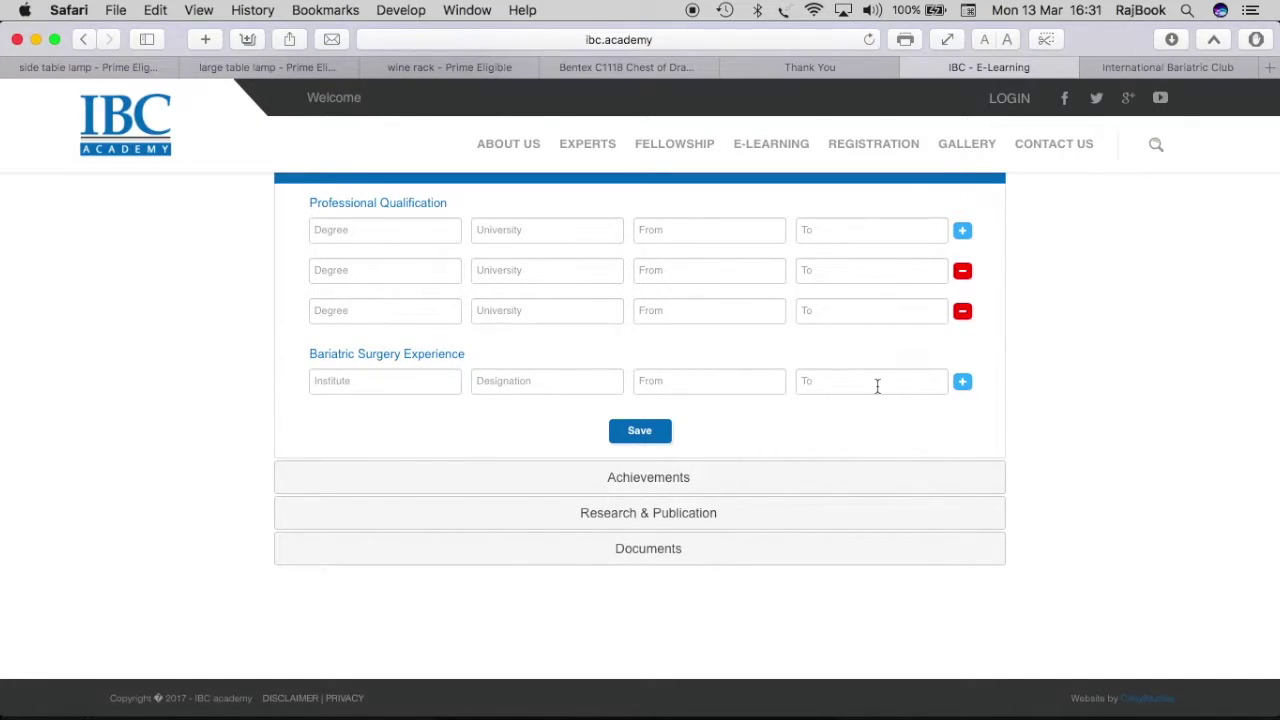
pyautogui.click(666, 478)
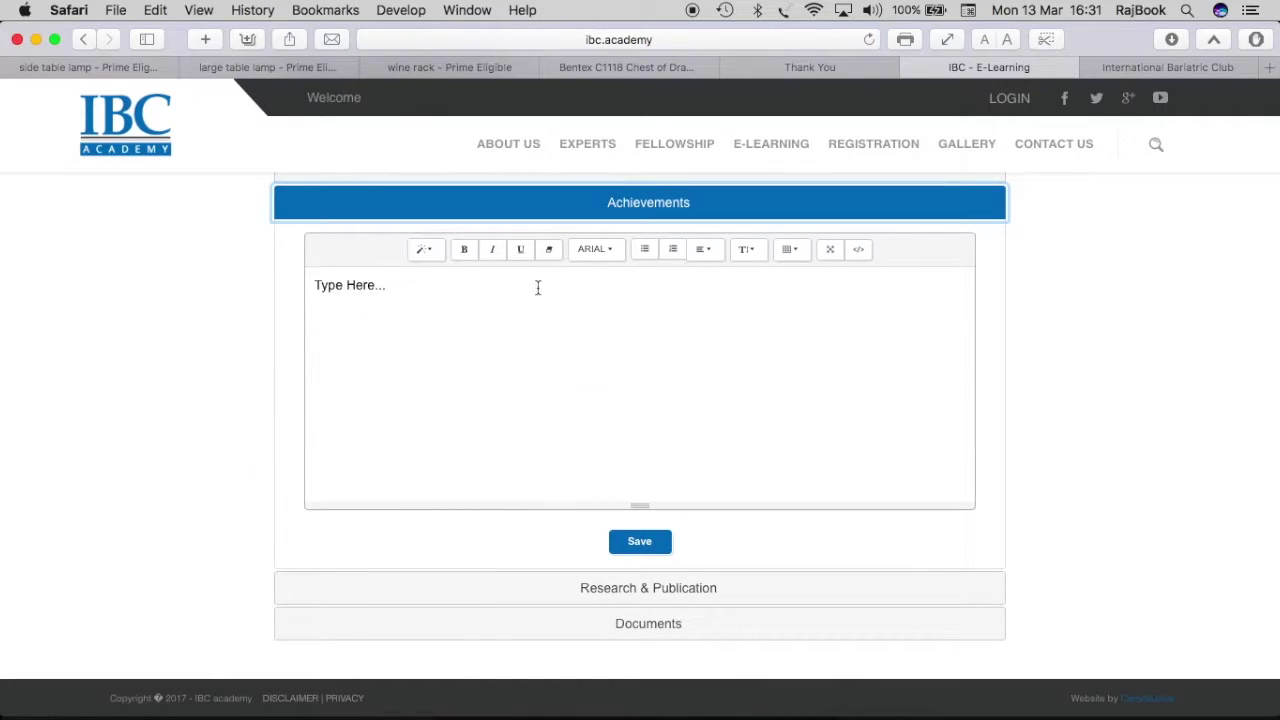
pyautogui.click(658, 588)
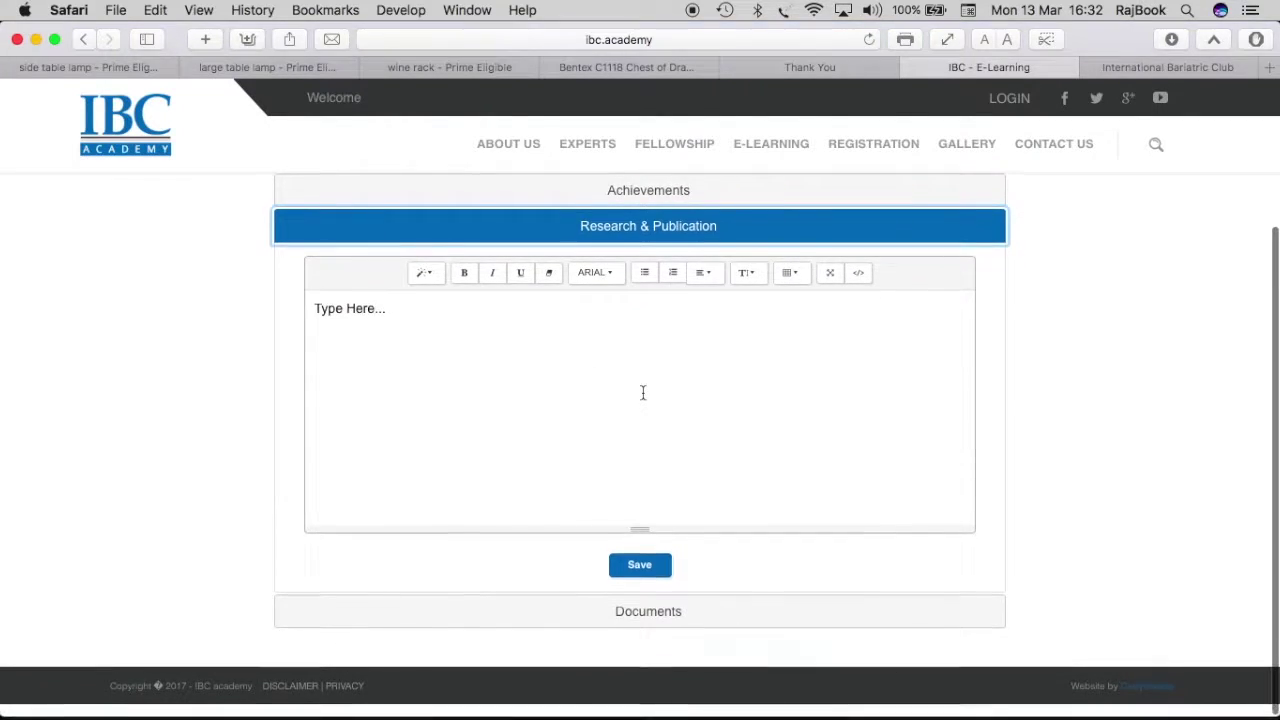
pyautogui.click(654, 630)
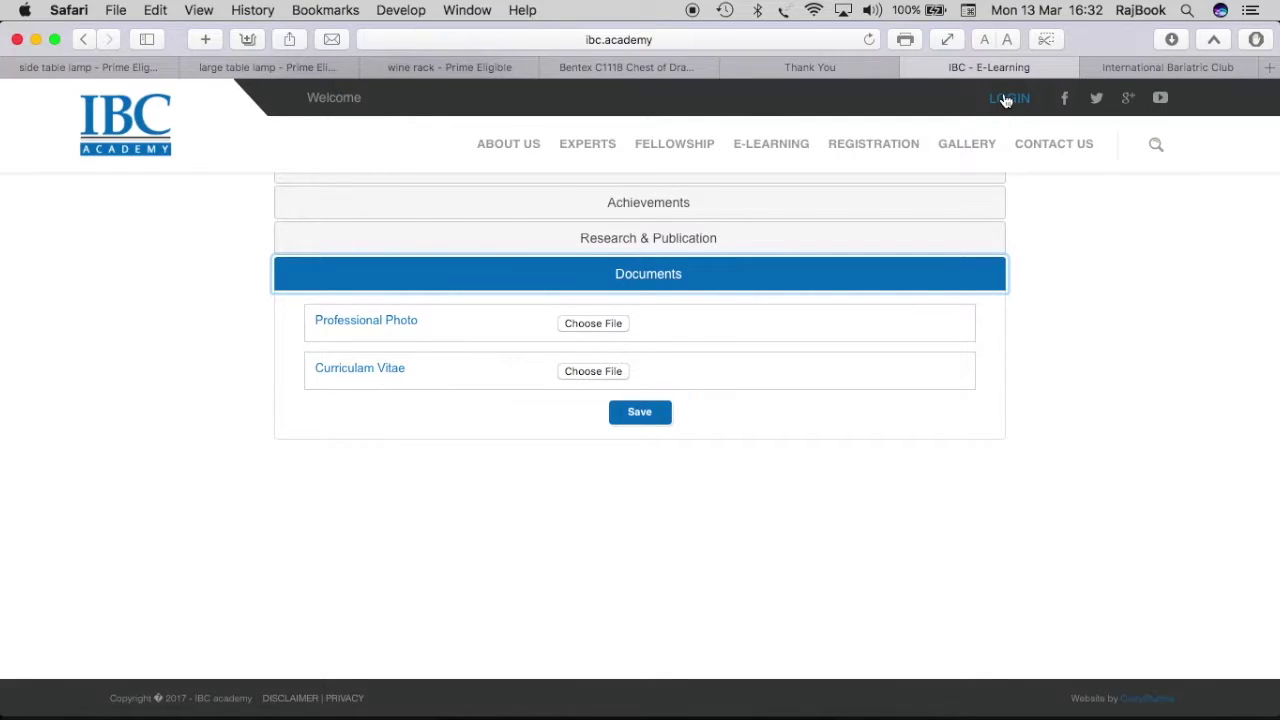
pyautogui.click(1147, 67)
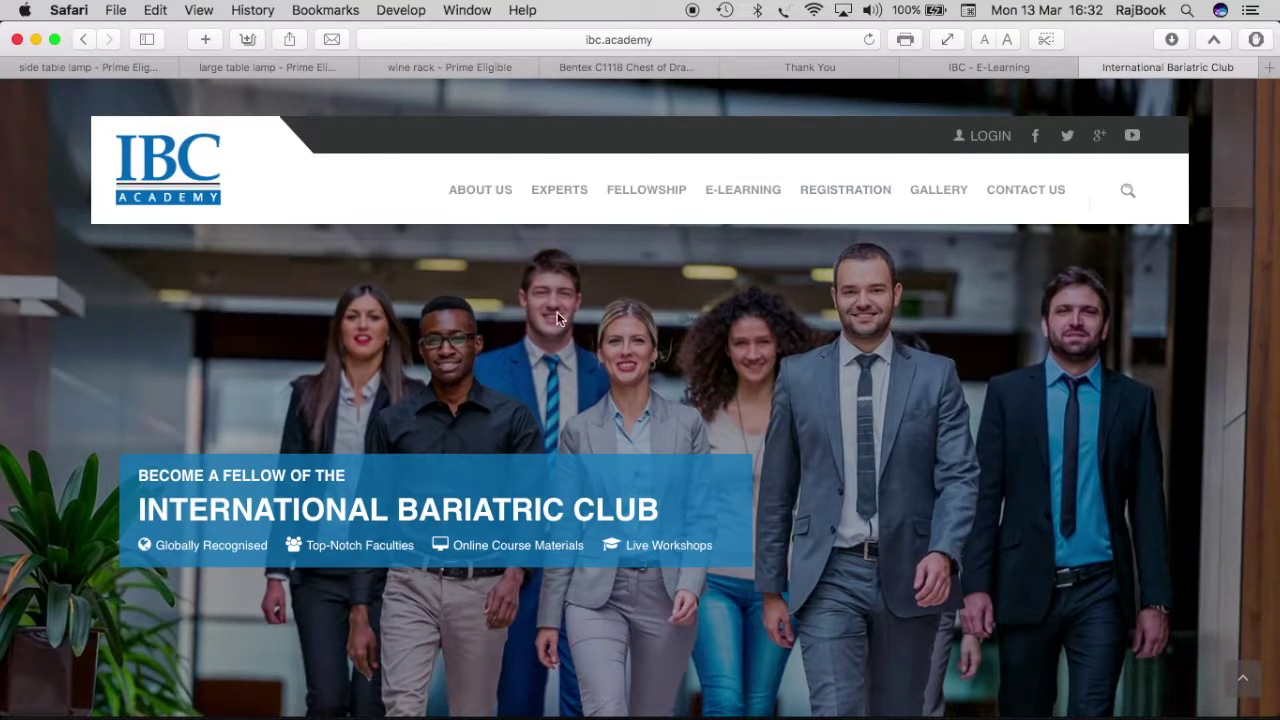
# Log in to the International Bariatric Club site with the saved autofill email credentials
pyautogui.click(995, 138)
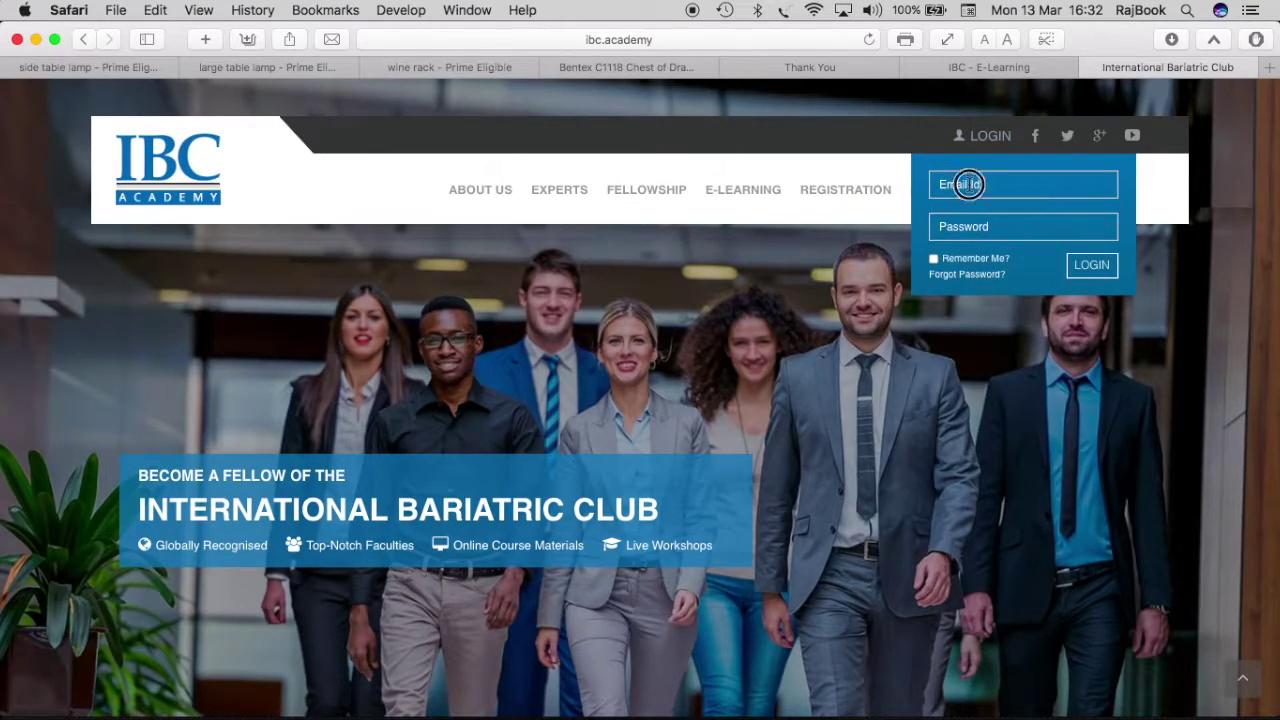
pyautogui.click(966, 186)
pyautogui.click(1009, 220)
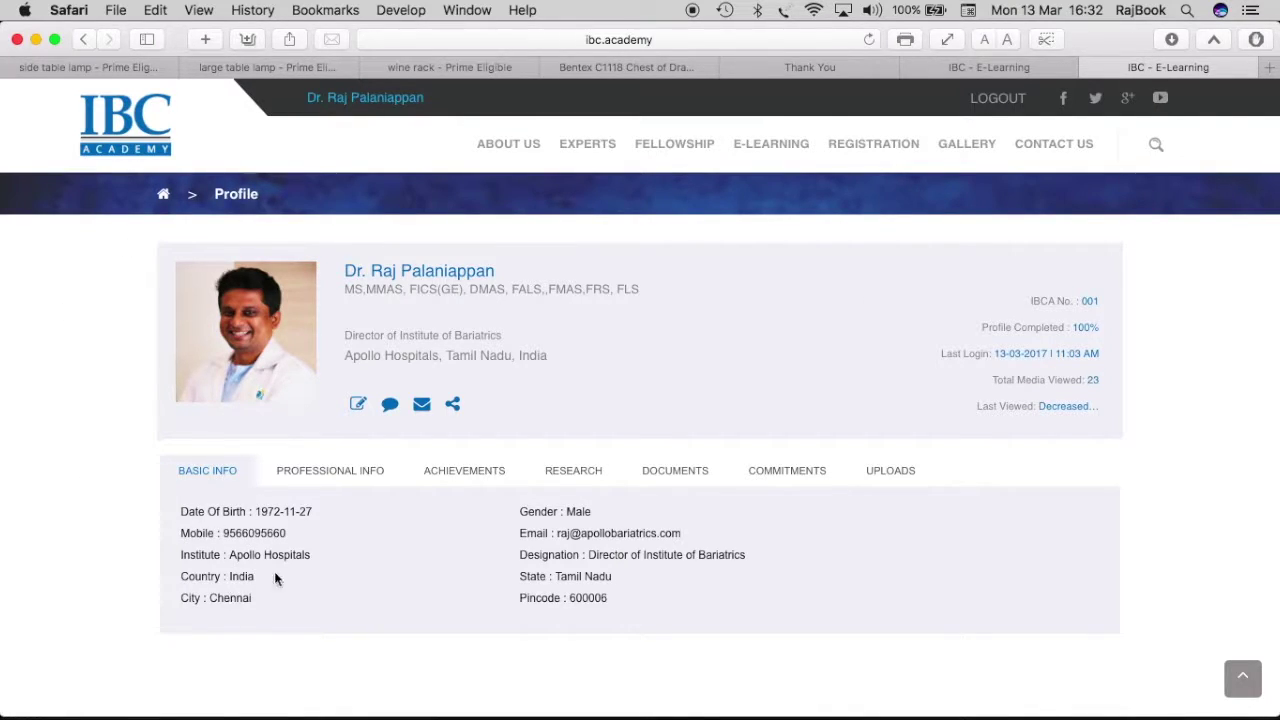
# Browse the profile's Professional Info, Achievements, Research, Documents and Commitments tabs in turn
pyautogui.click(334, 474)
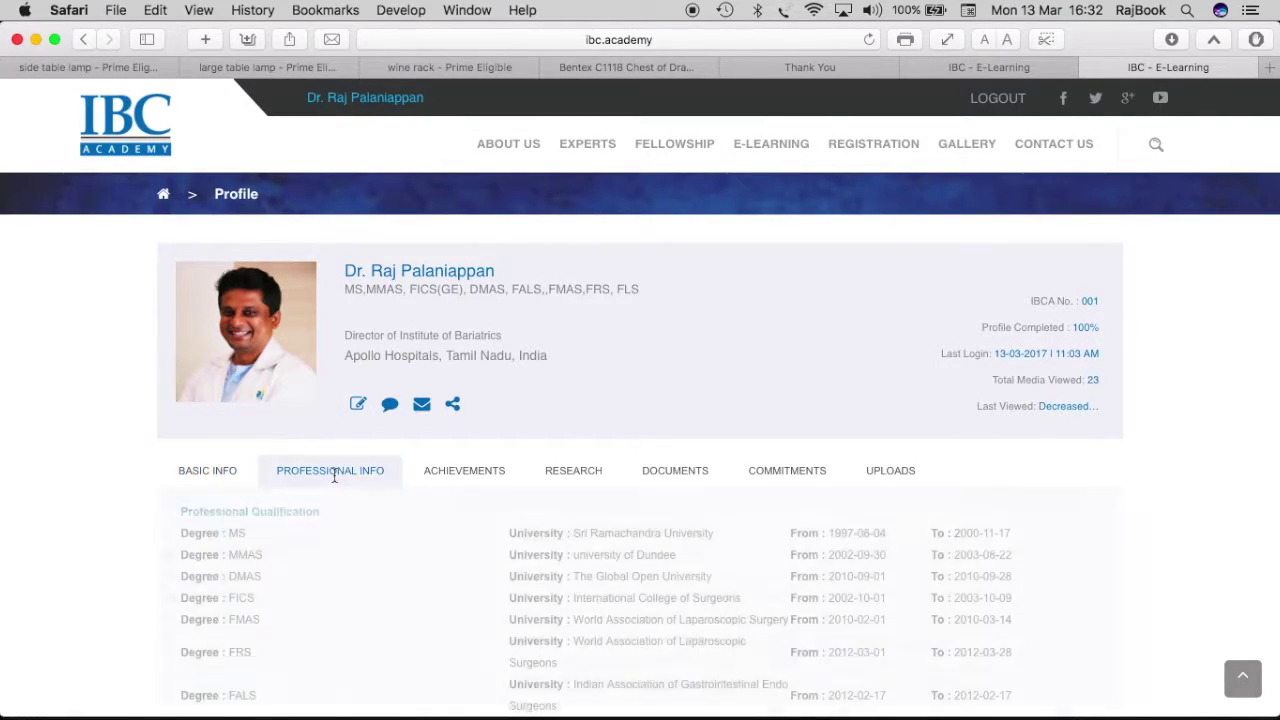
pyautogui.scroll(-5, 543, 614)
pyautogui.scroll(5, 544, 604)
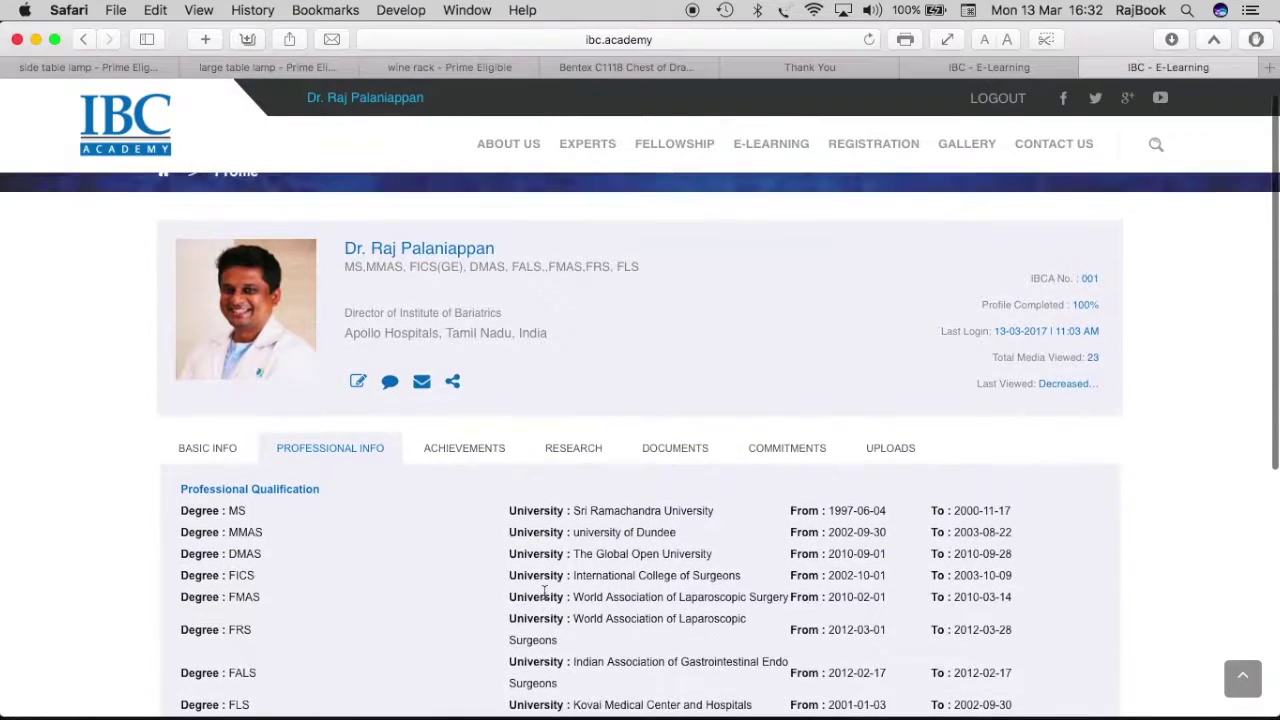
pyautogui.click(487, 450)
pyautogui.scroll(-2, 443, 540)
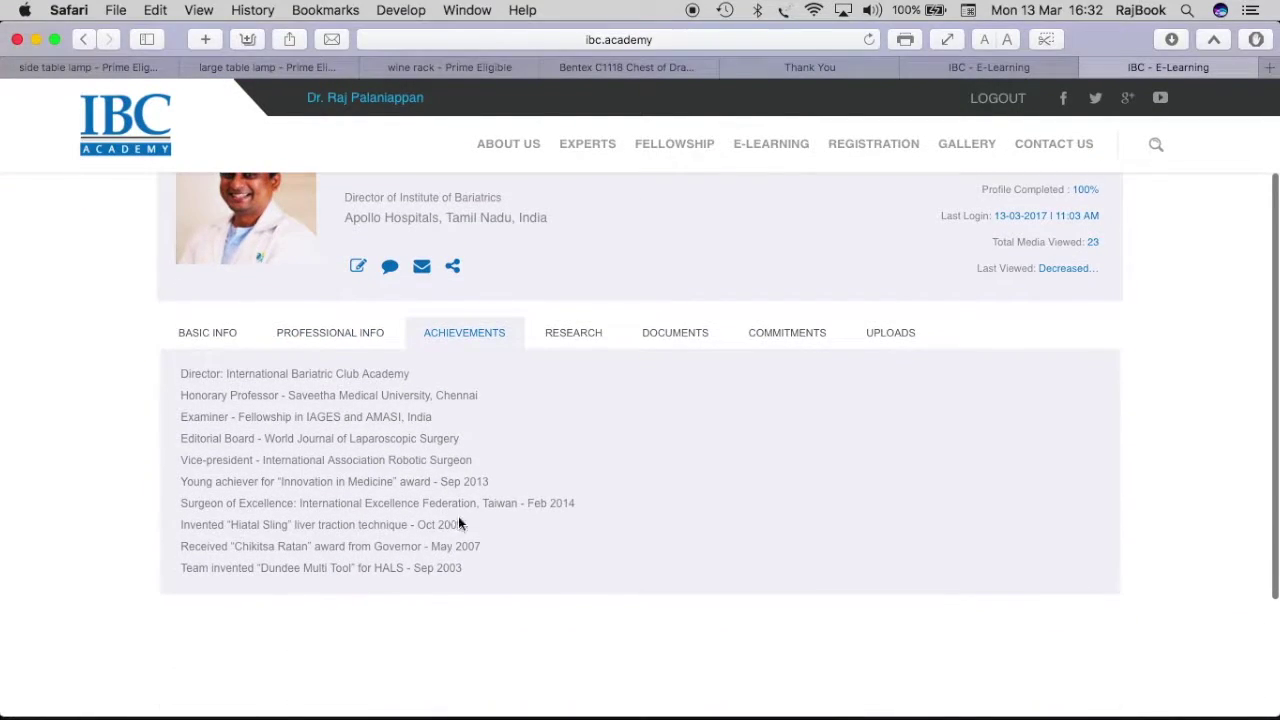
pyautogui.click(584, 342)
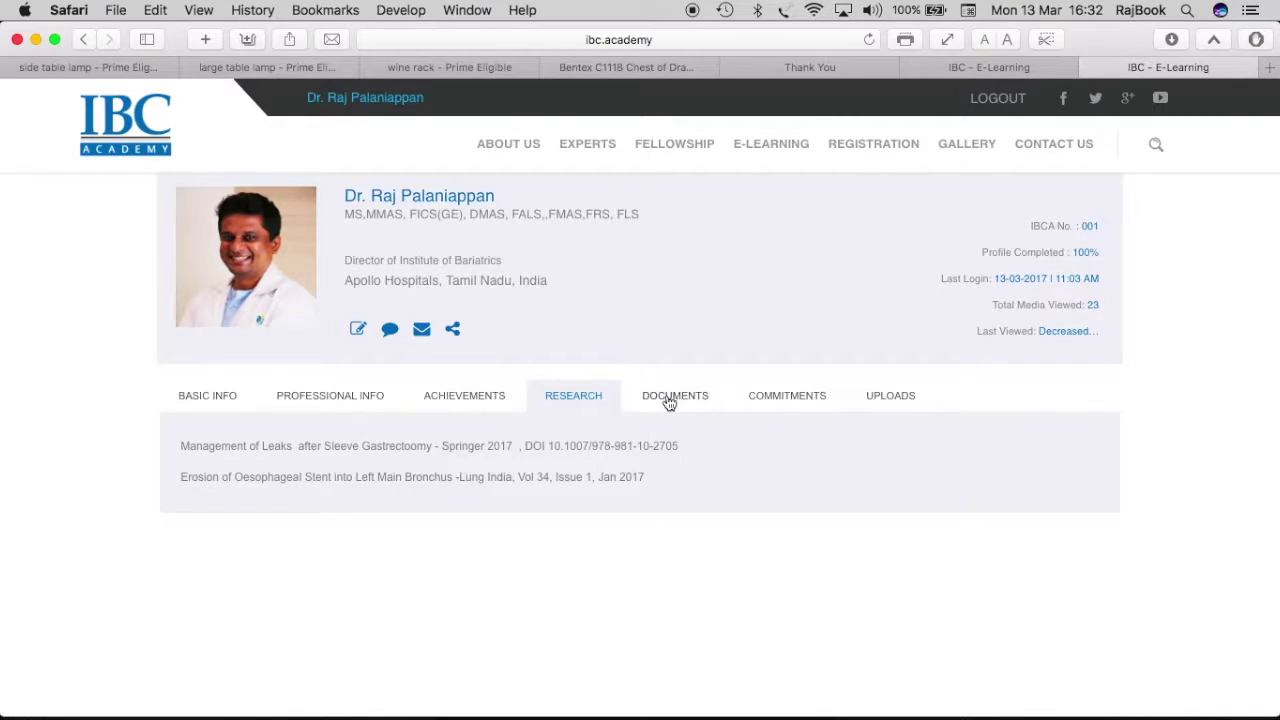
pyautogui.click(669, 399)
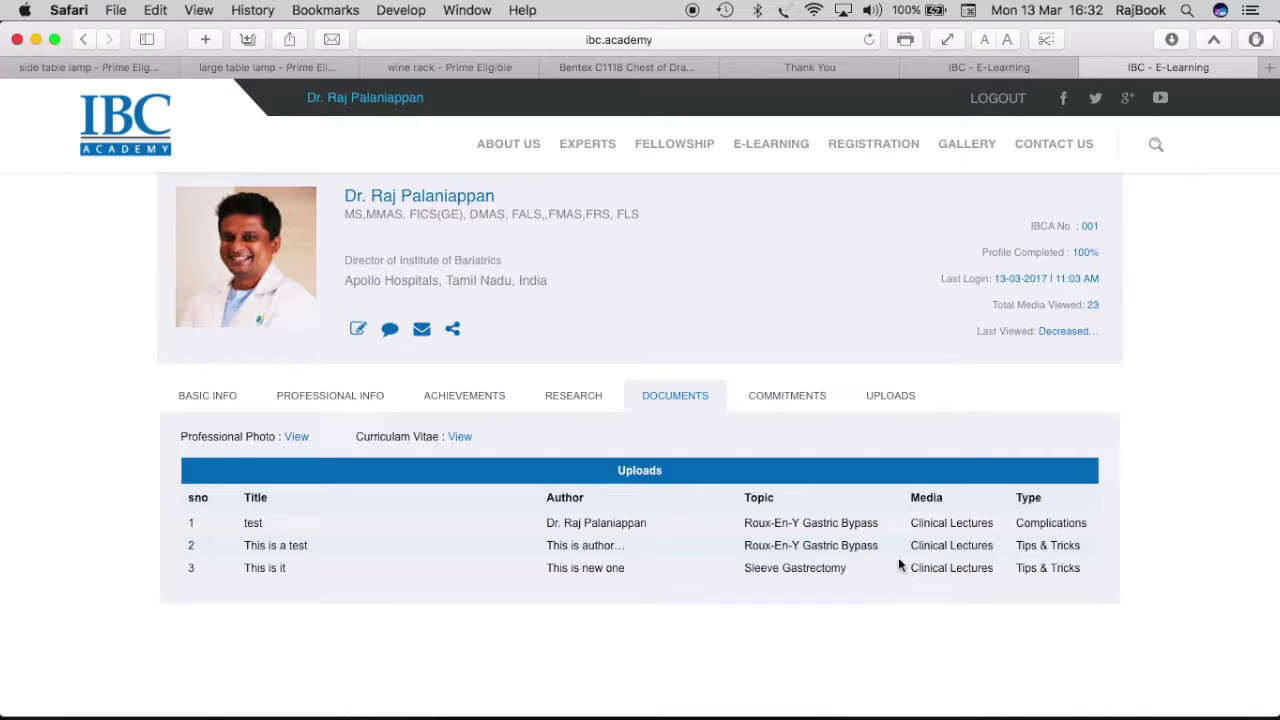
pyautogui.click(800, 398)
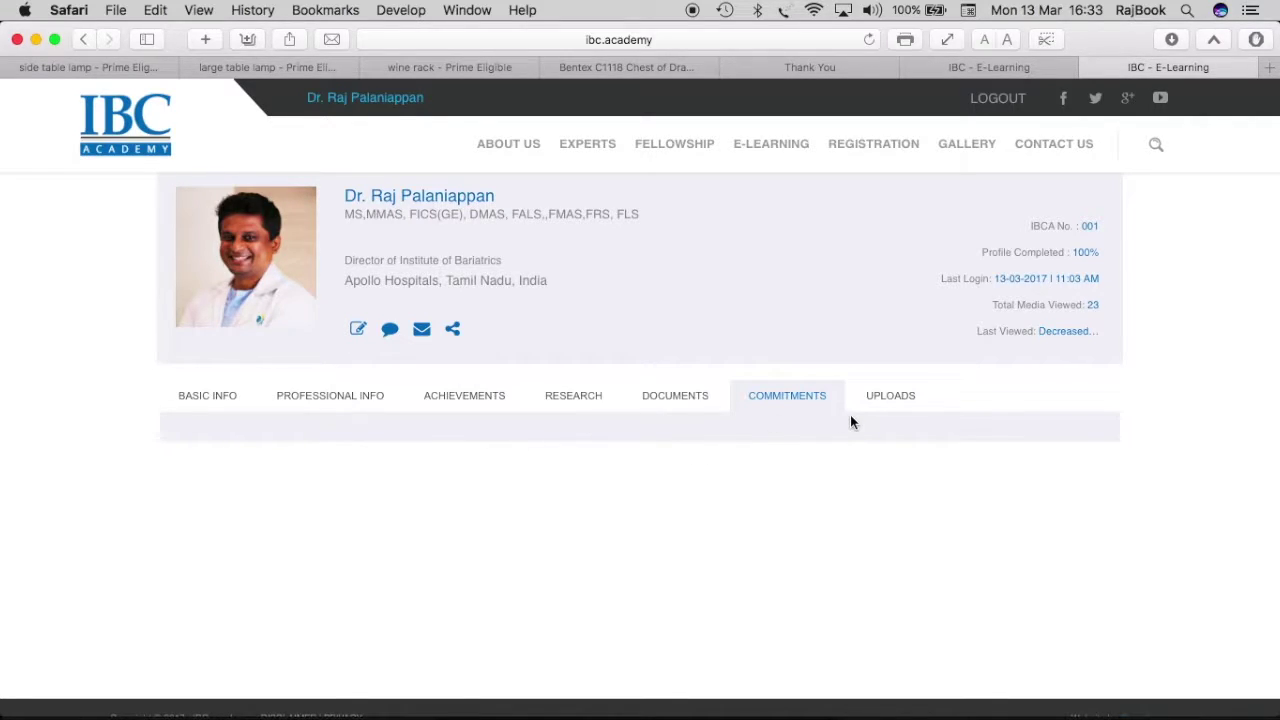
pyautogui.click(904, 406)
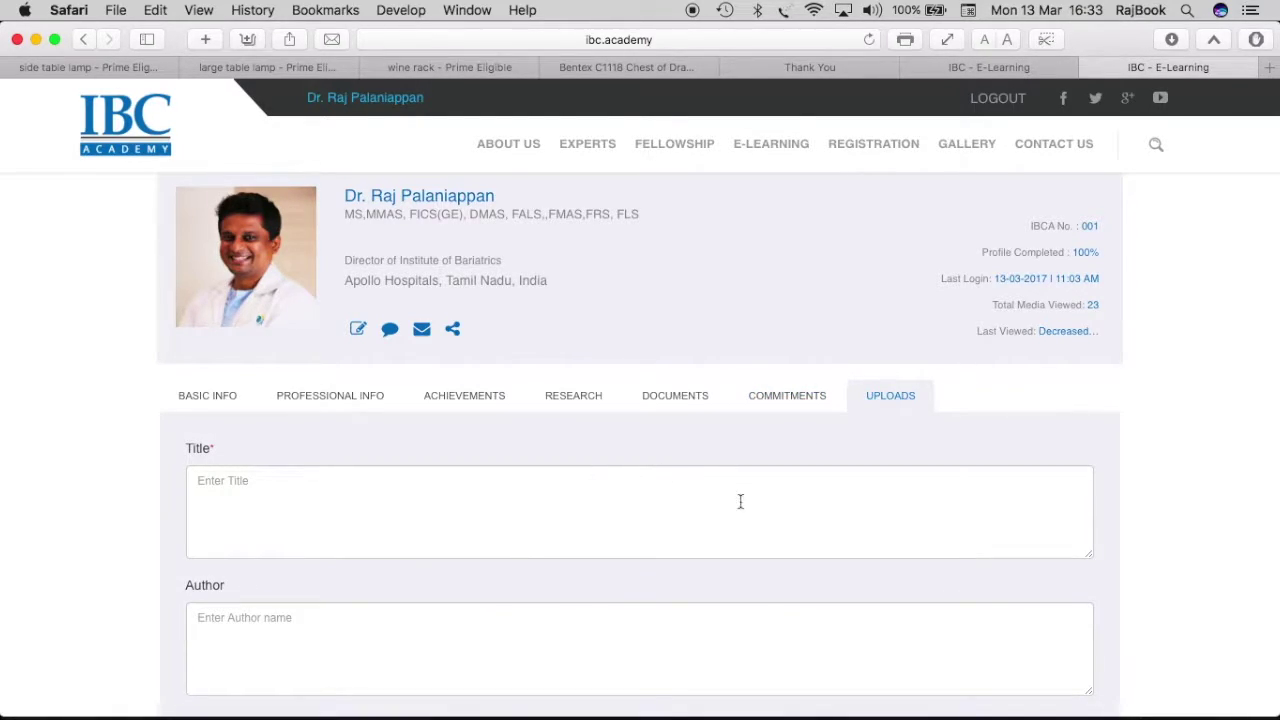
pyautogui.scroll(-5, 740, 501)
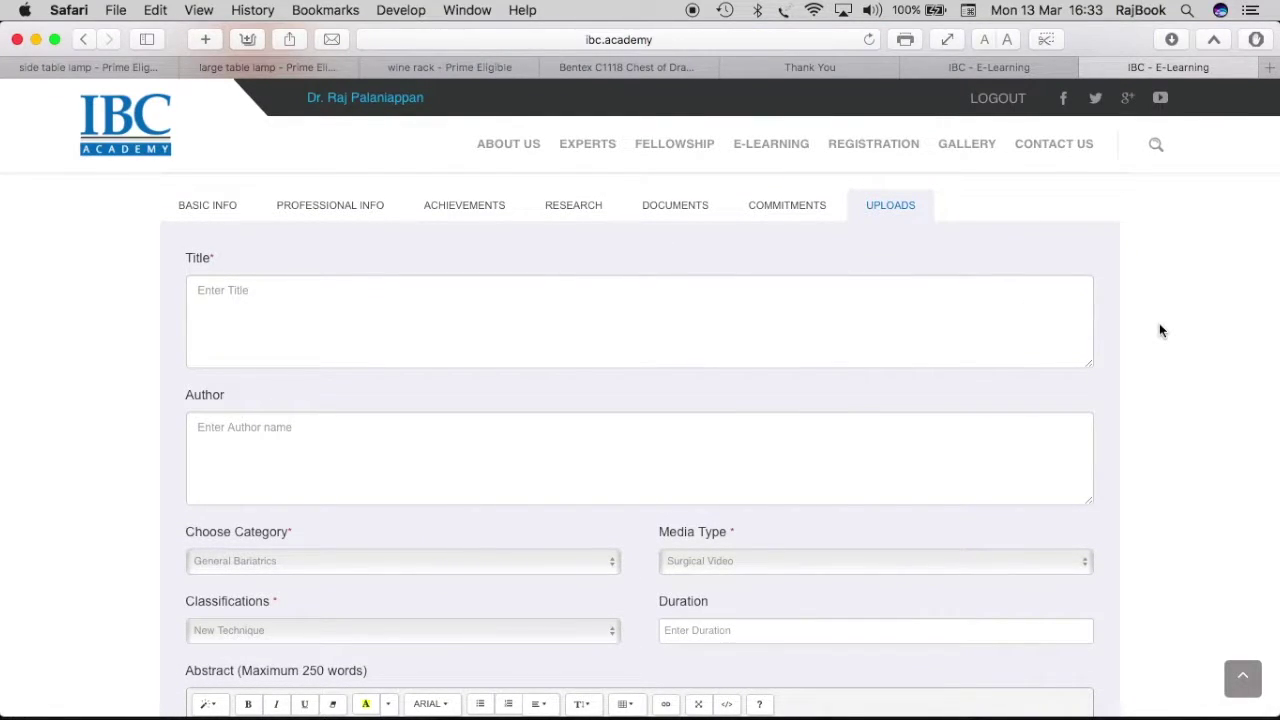
pyautogui.scroll(-2, 1160, 330)
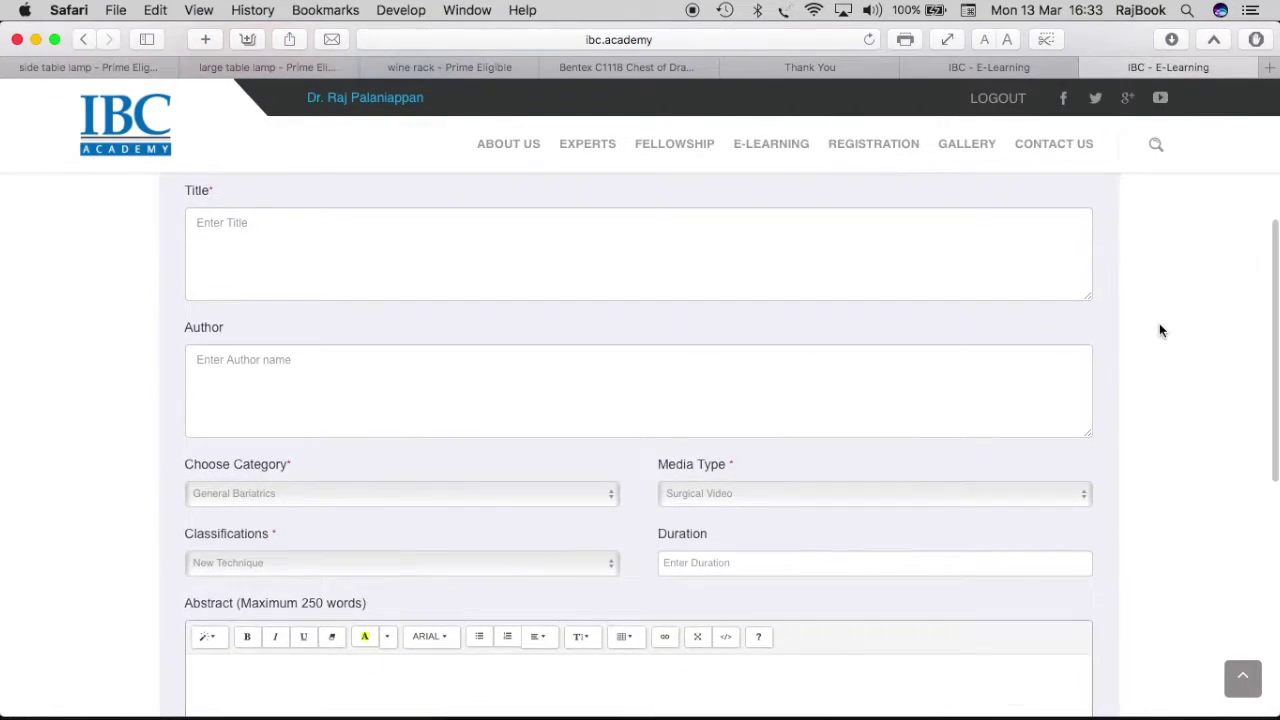
pyautogui.scroll(2, 1160, 330)
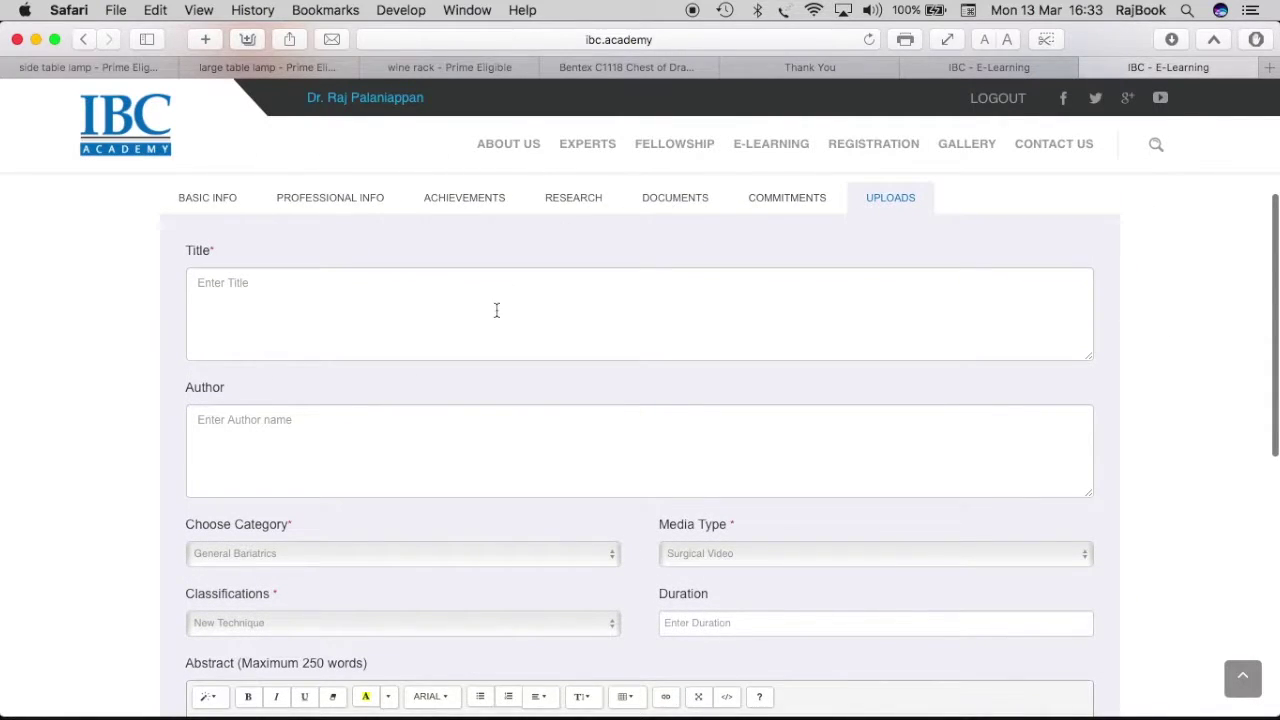
pyautogui.scroll(-4, 339, 428)
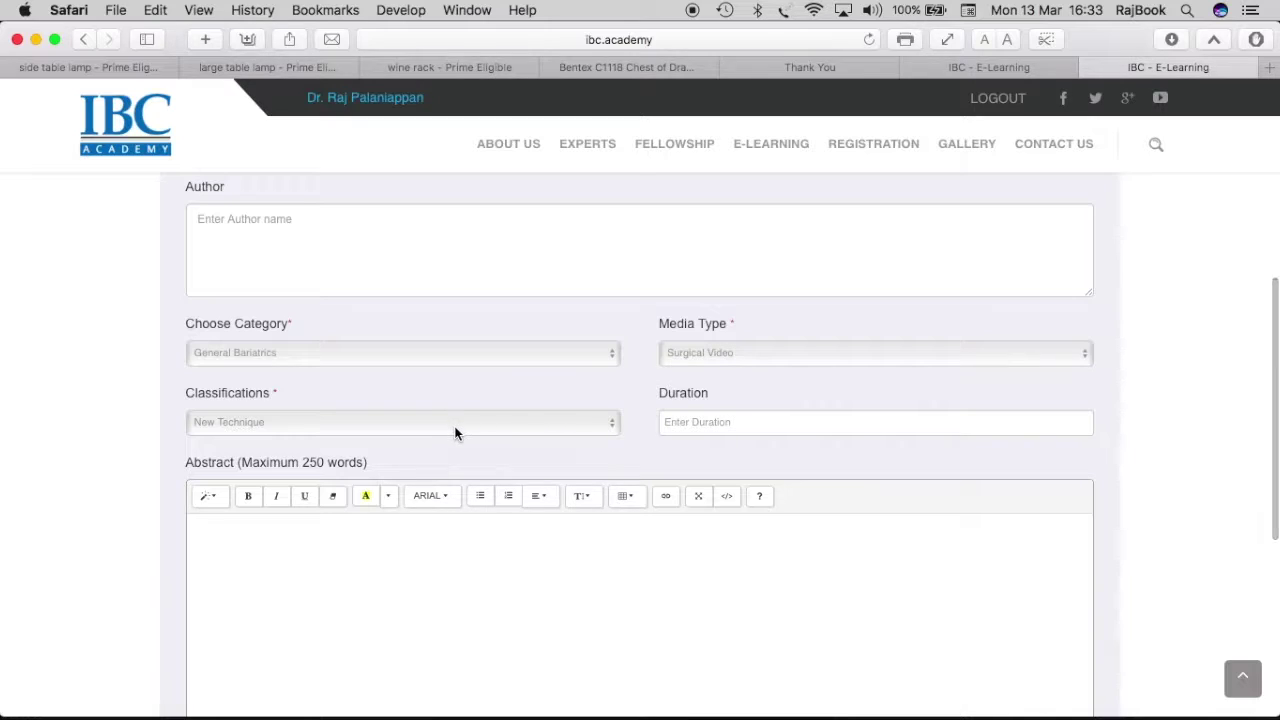
pyautogui.click(615, 355)
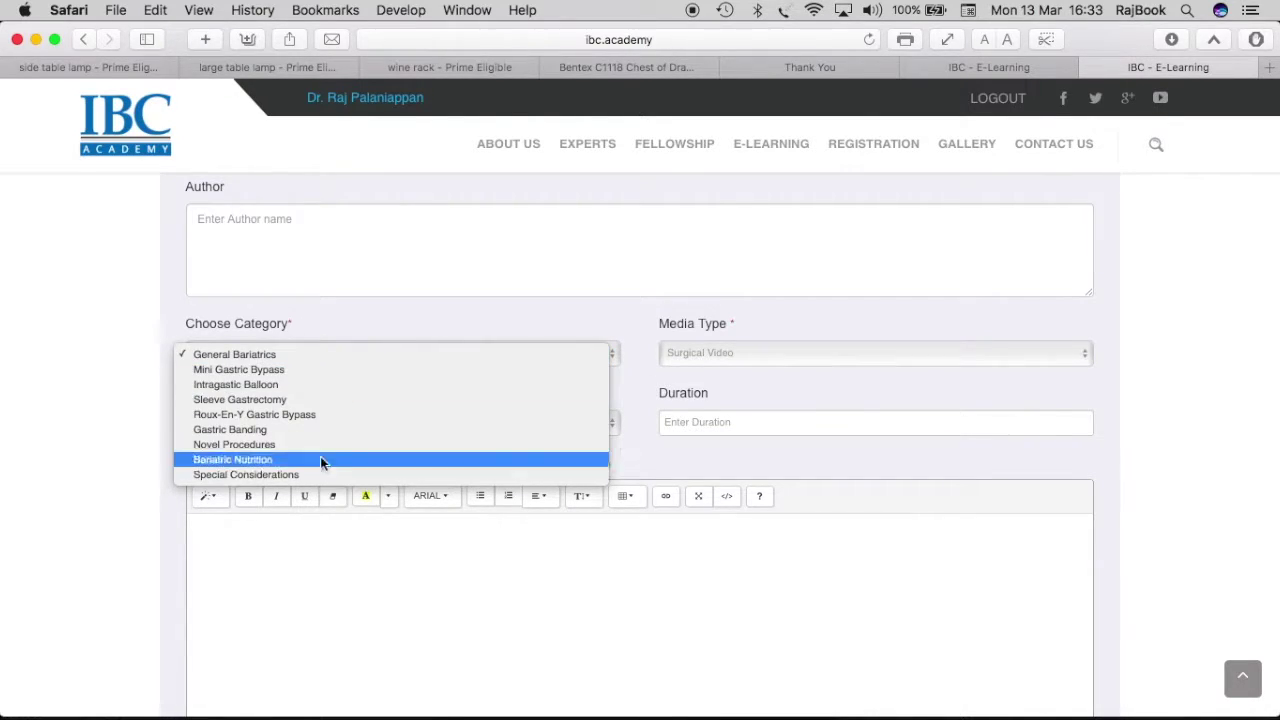
pyautogui.click(800, 350)
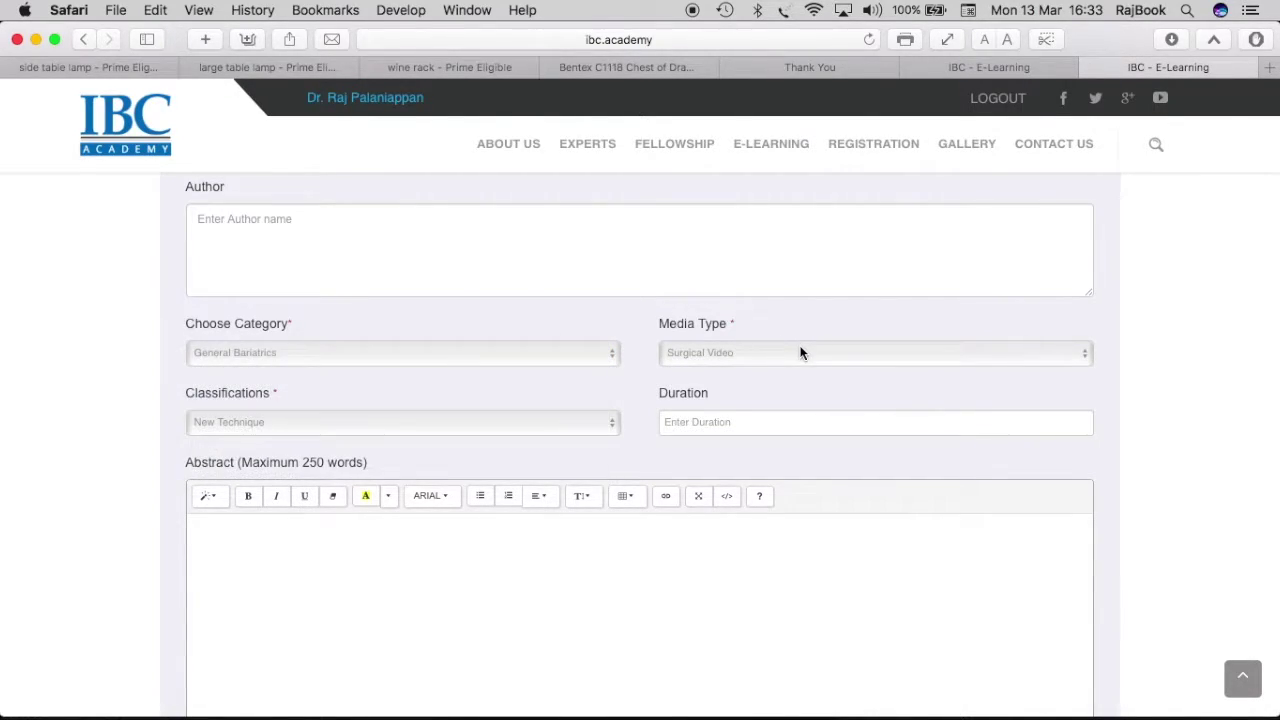
pyautogui.click(789, 353)
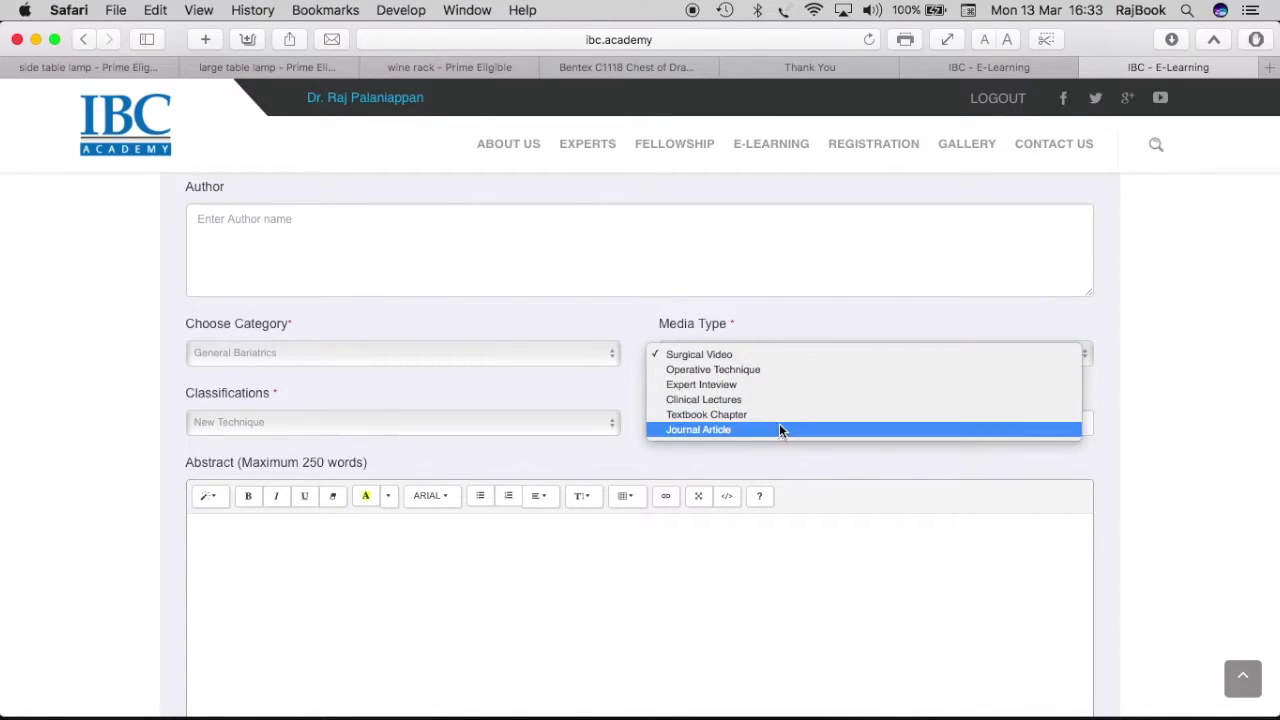
pyautogui.click(613, 428)
pyautogui.click(613, 426)
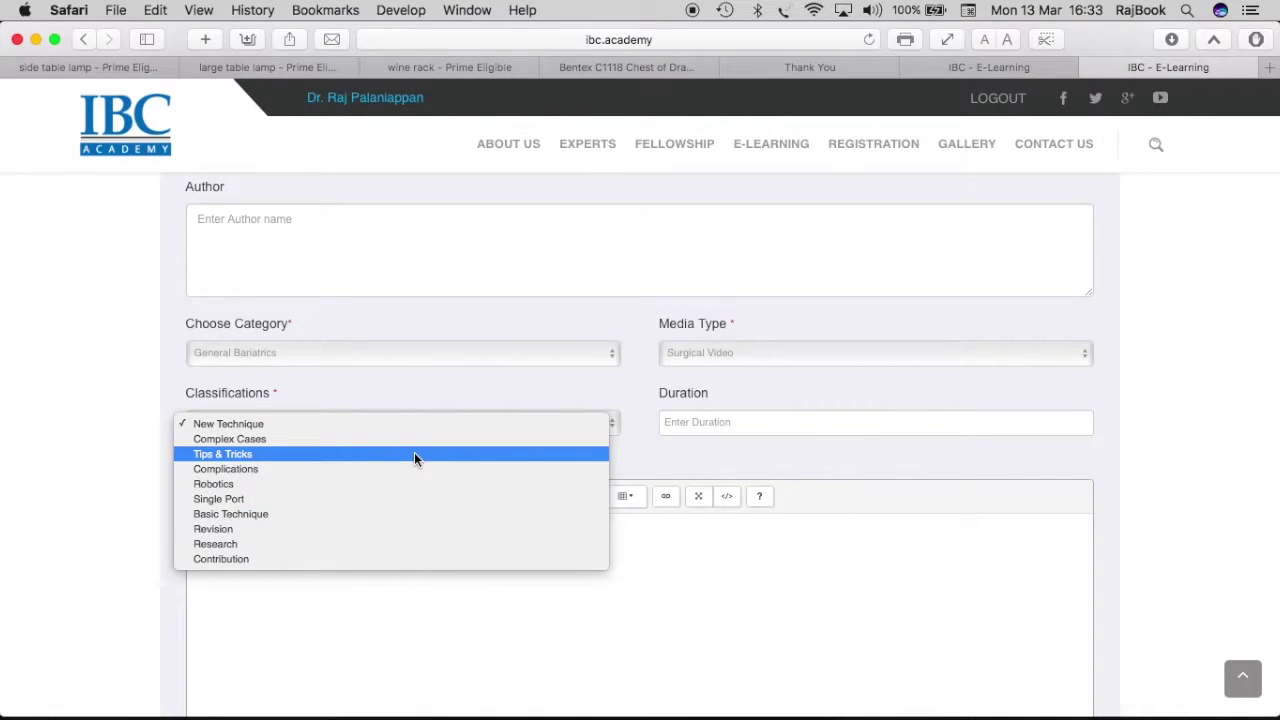
pyautogui.click(772, 425)
pyautogui.scroll(-5, 740, 420)
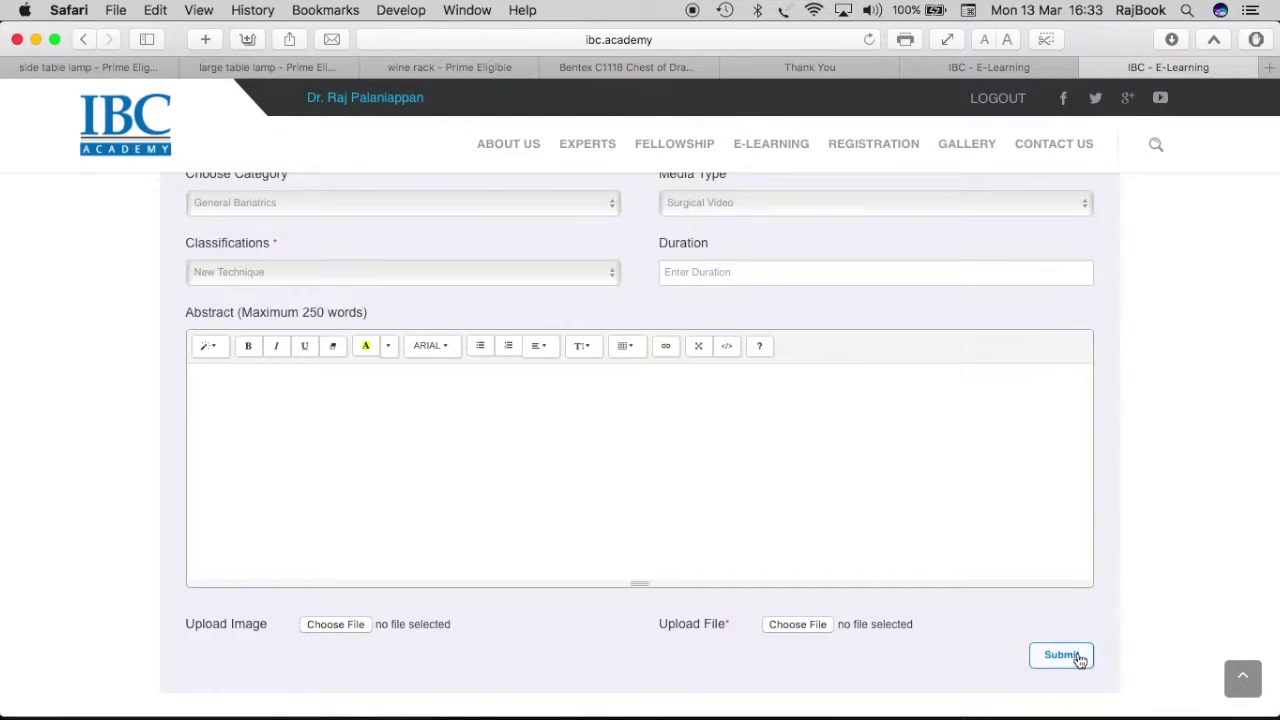
pyautogui.scroll(5, 947, 539)
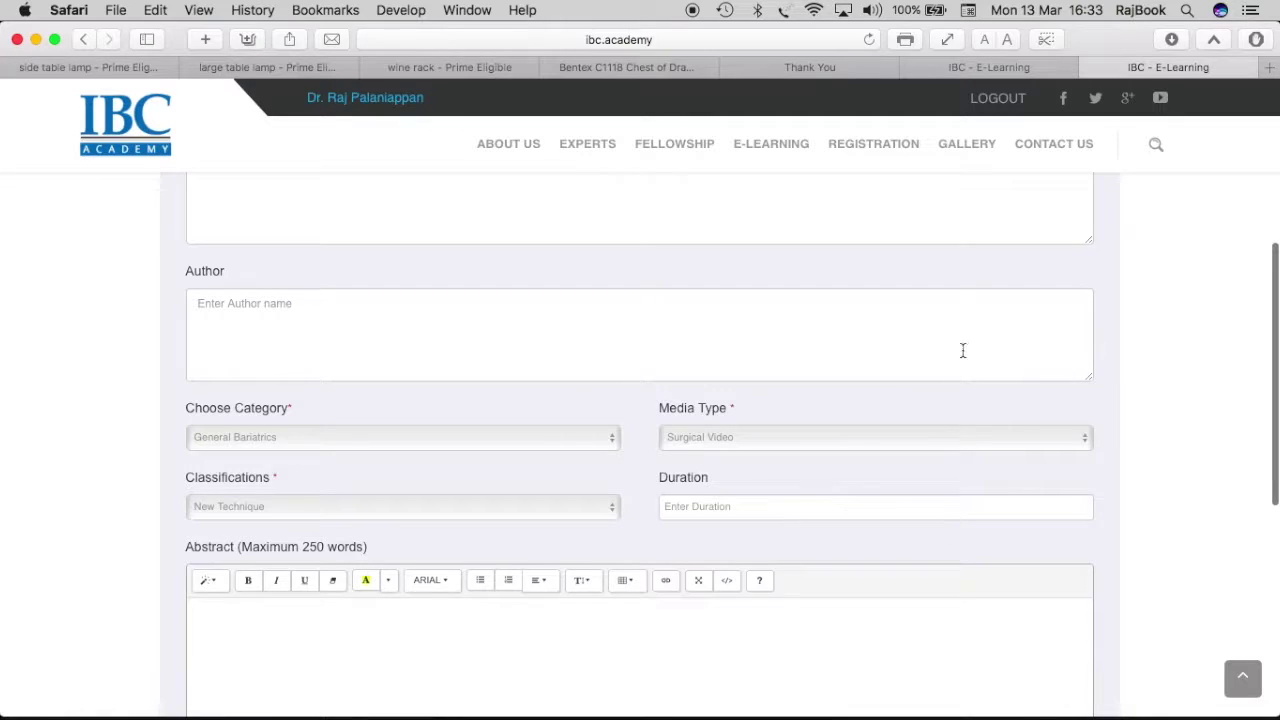
pyautogui.scroll(1, 1001, 496)
pyautogui.scroll(6, 1001, 496)
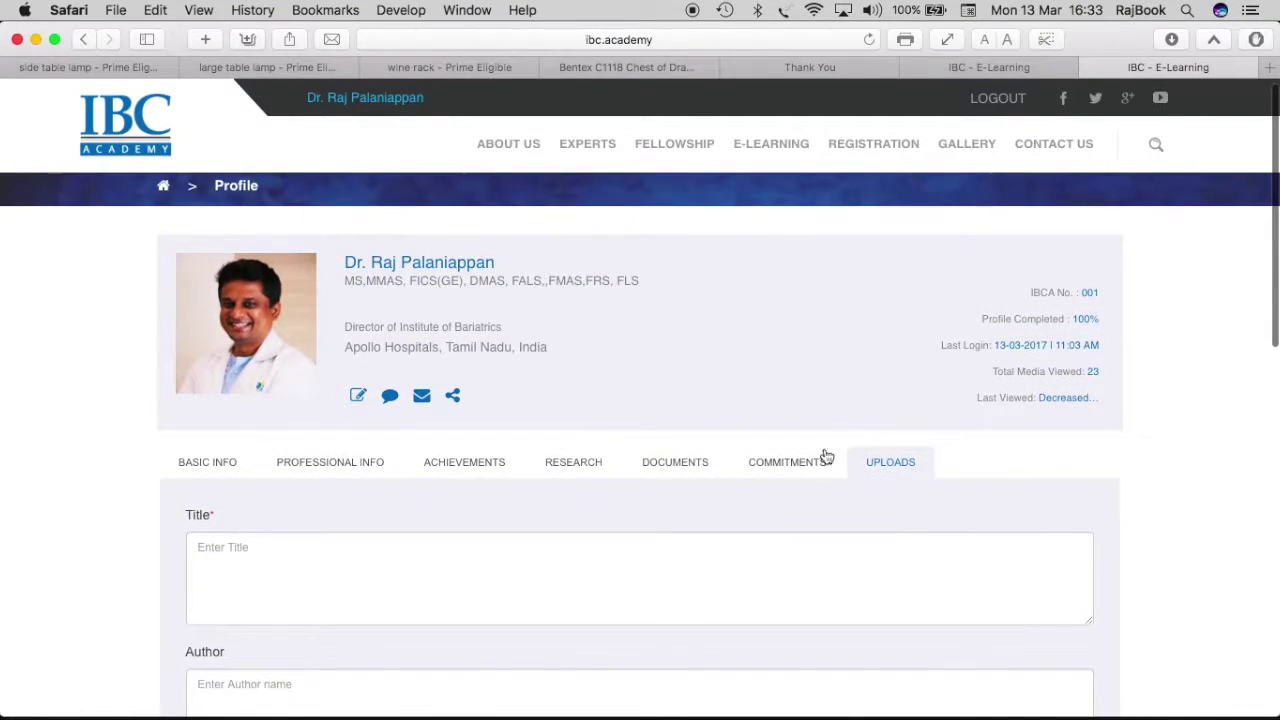
# View the three uploads in the profile's Documents table, then open the registration details for editing
pyautogui.click(656, 463)
pyautogui.scroll(-5, 560, 457)
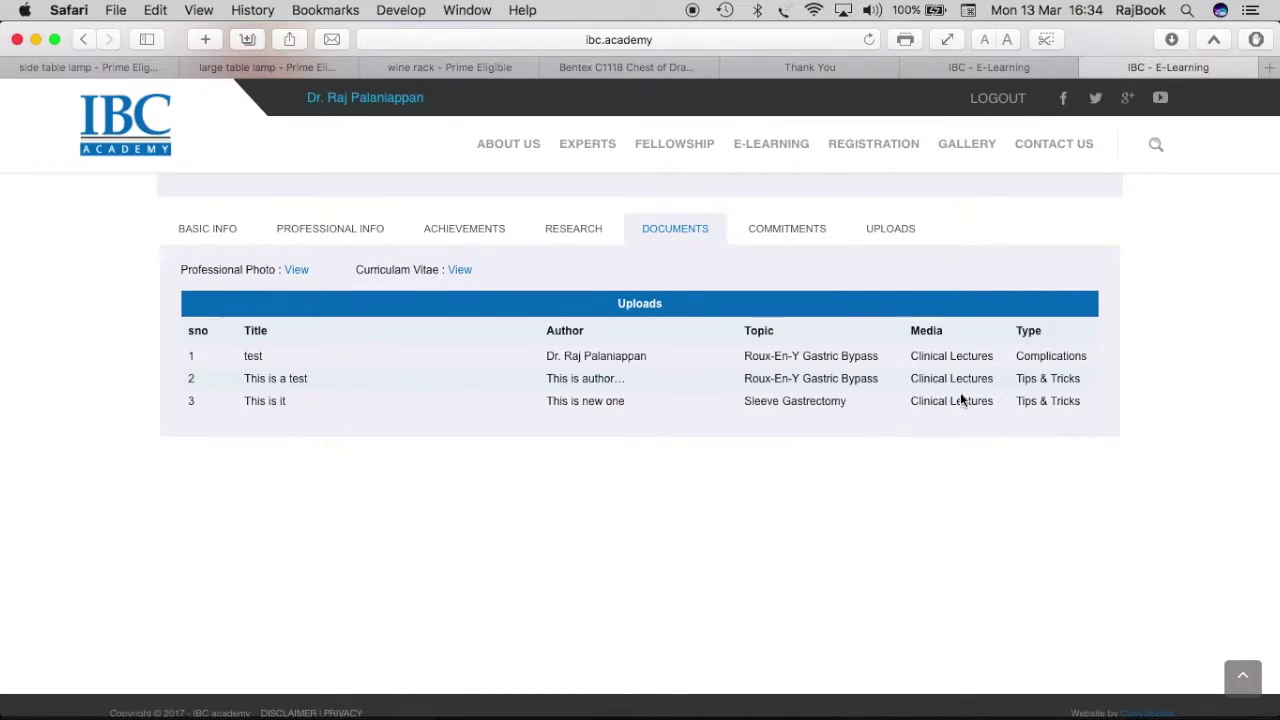
pyautogui.scroll(5, 1044, 376)
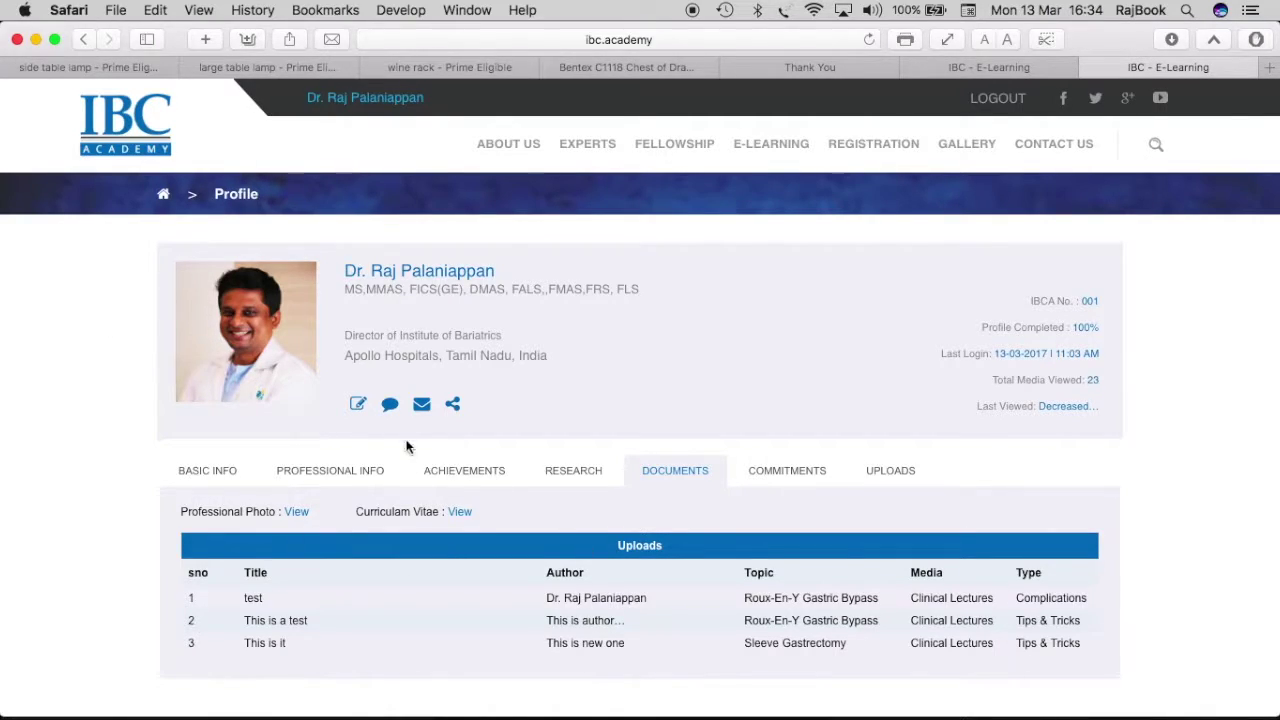
pyautogui.click(358, 405)
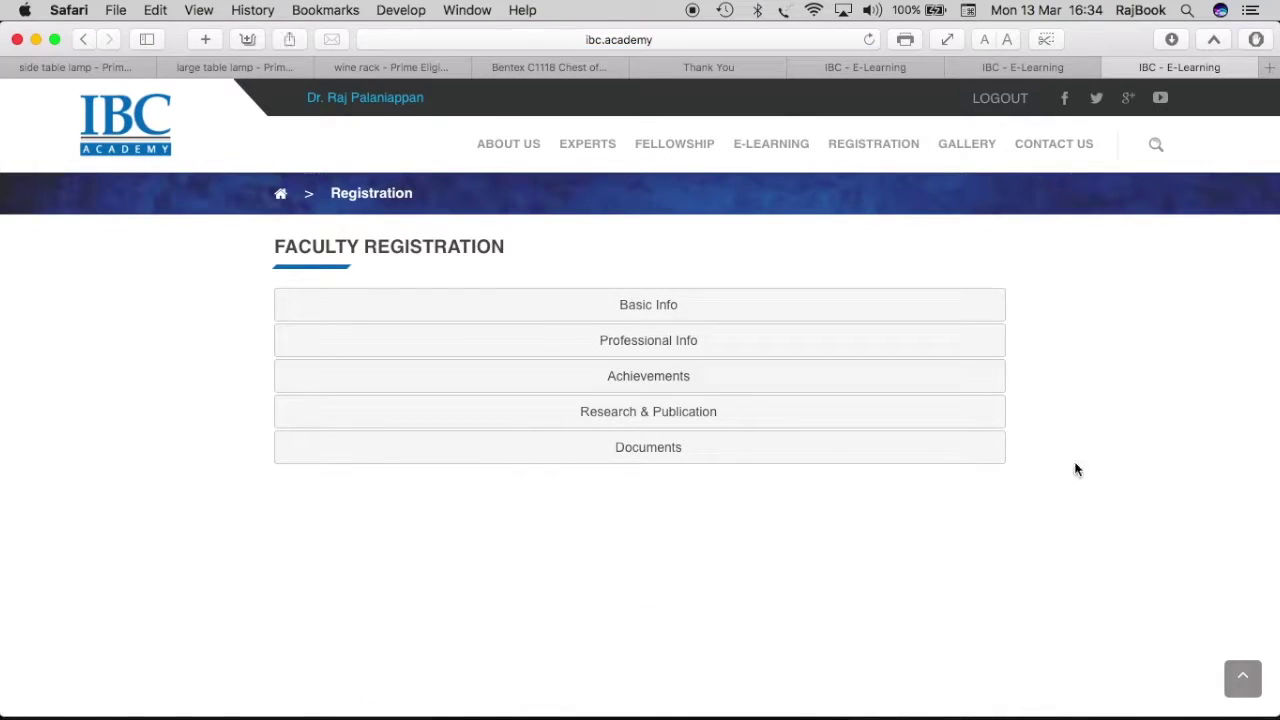
# Review the pre-filled Basic Info and Professional Info sections, then go to the E-Learning page
pyautogui.click(646, 304)
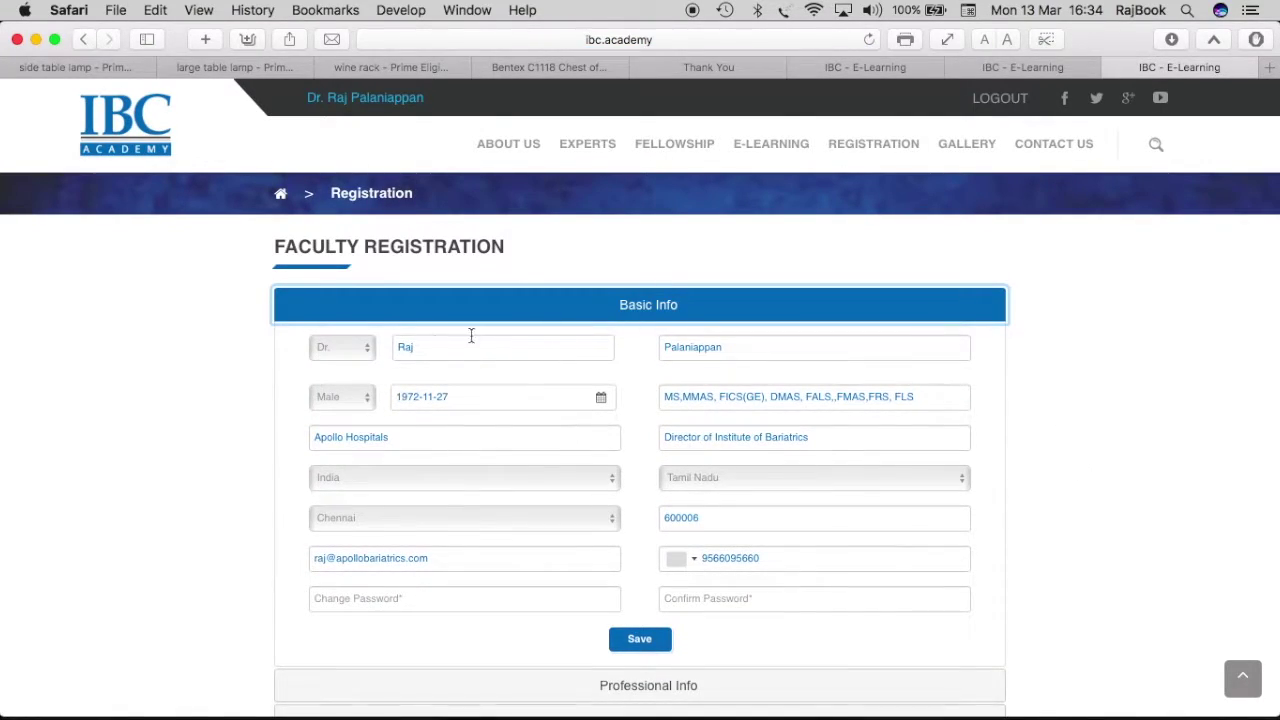
pyautogui.scroll(-3, 1106, 503)
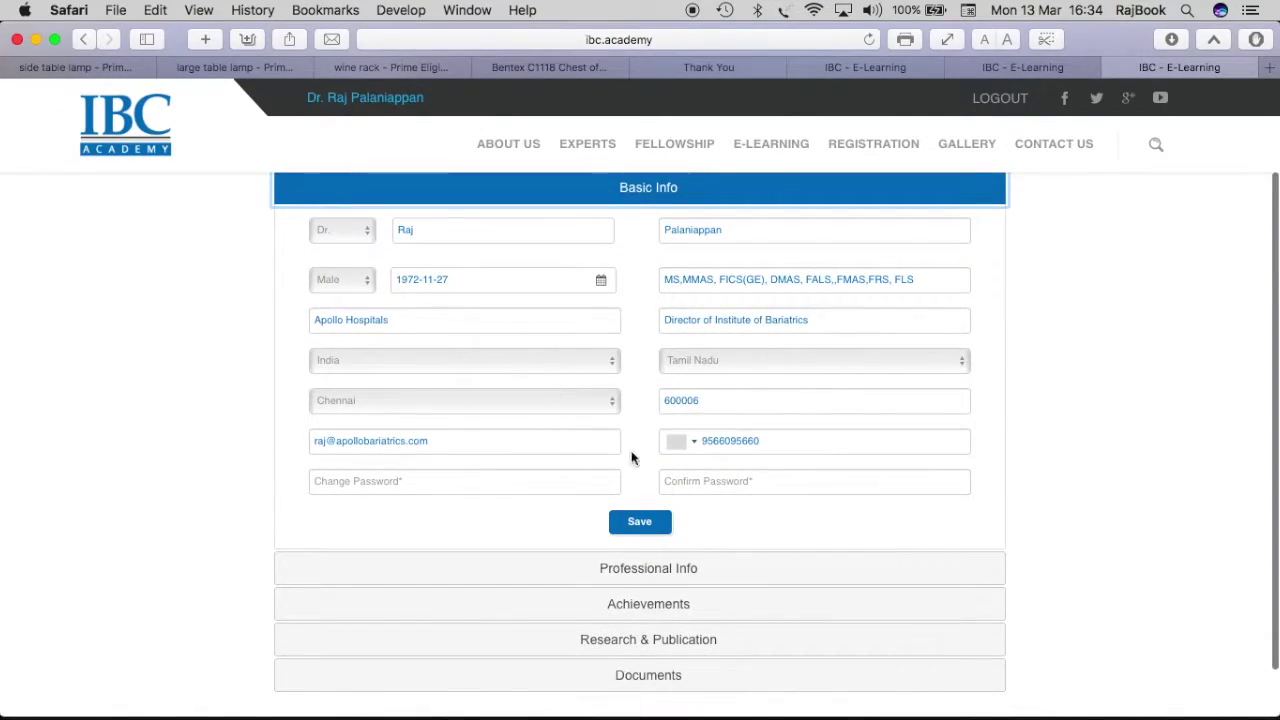
pyautogui.scroll(-2, 1063, 505)
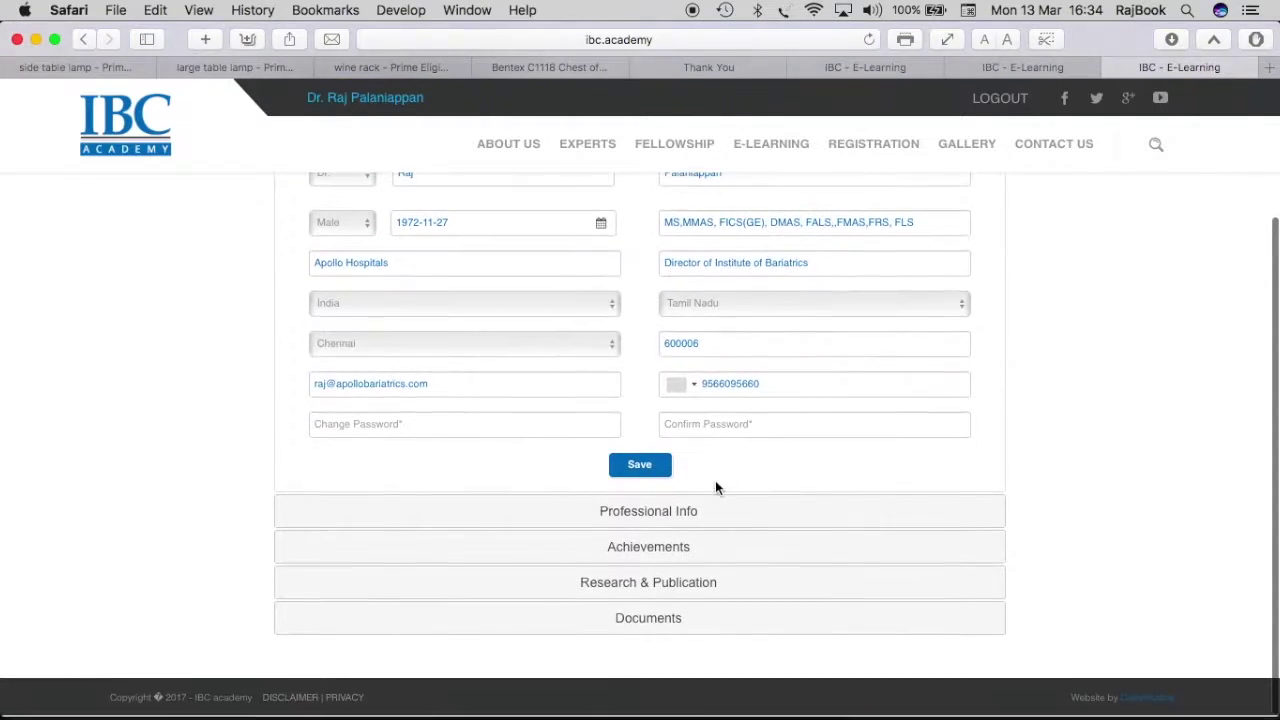
pyautogui.click(667, 514)
pyautogui.scroll(-6, 700, 600)
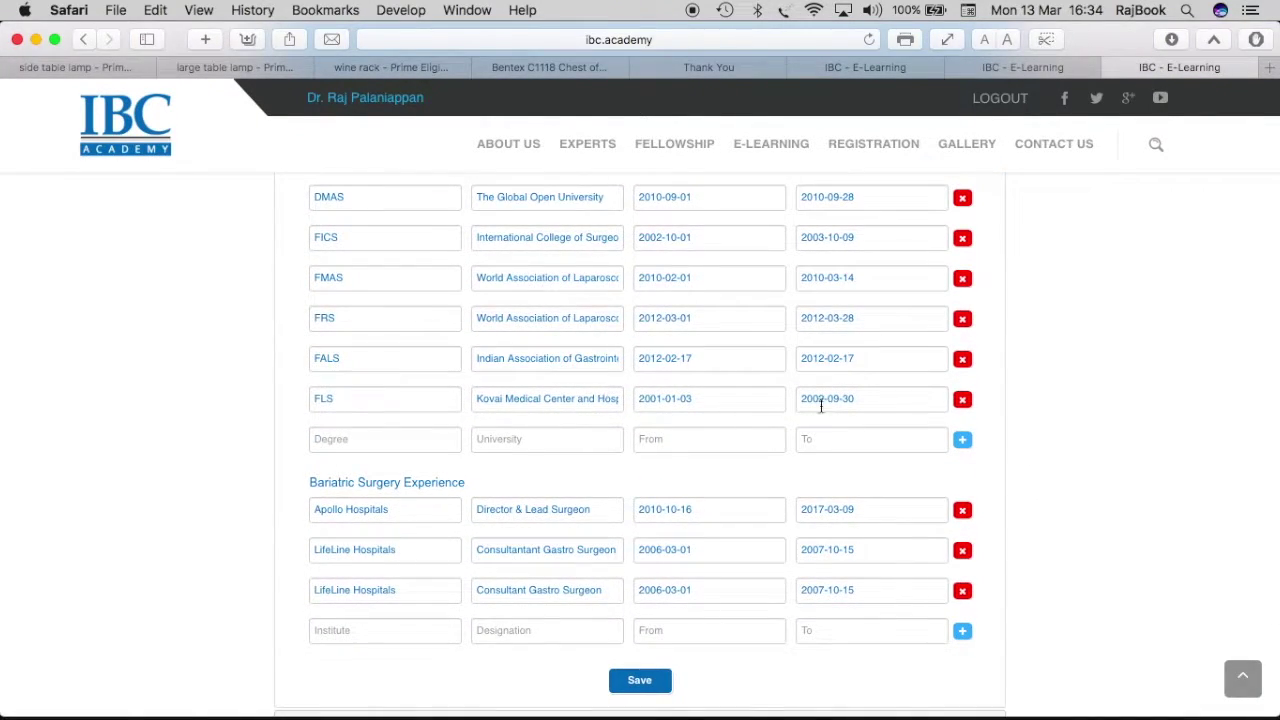
pyautogui.scroll(6, 1078, 412)
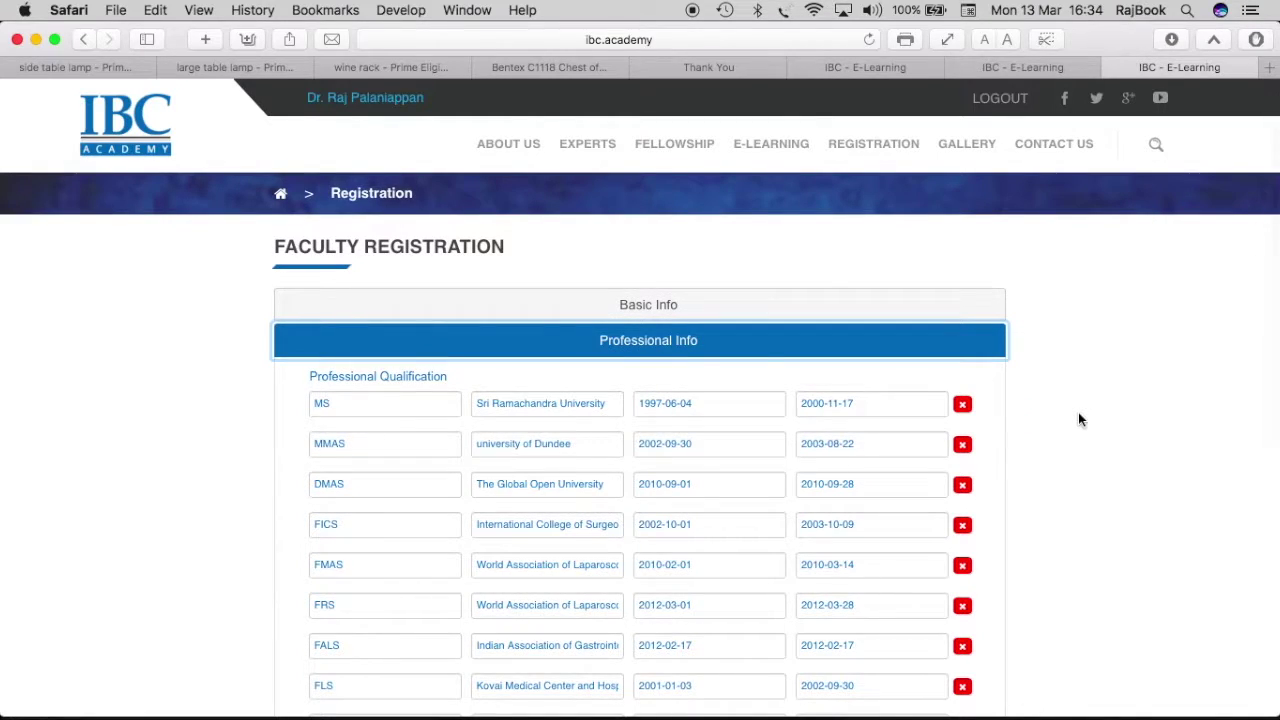
pyautogui.click(761, 146)
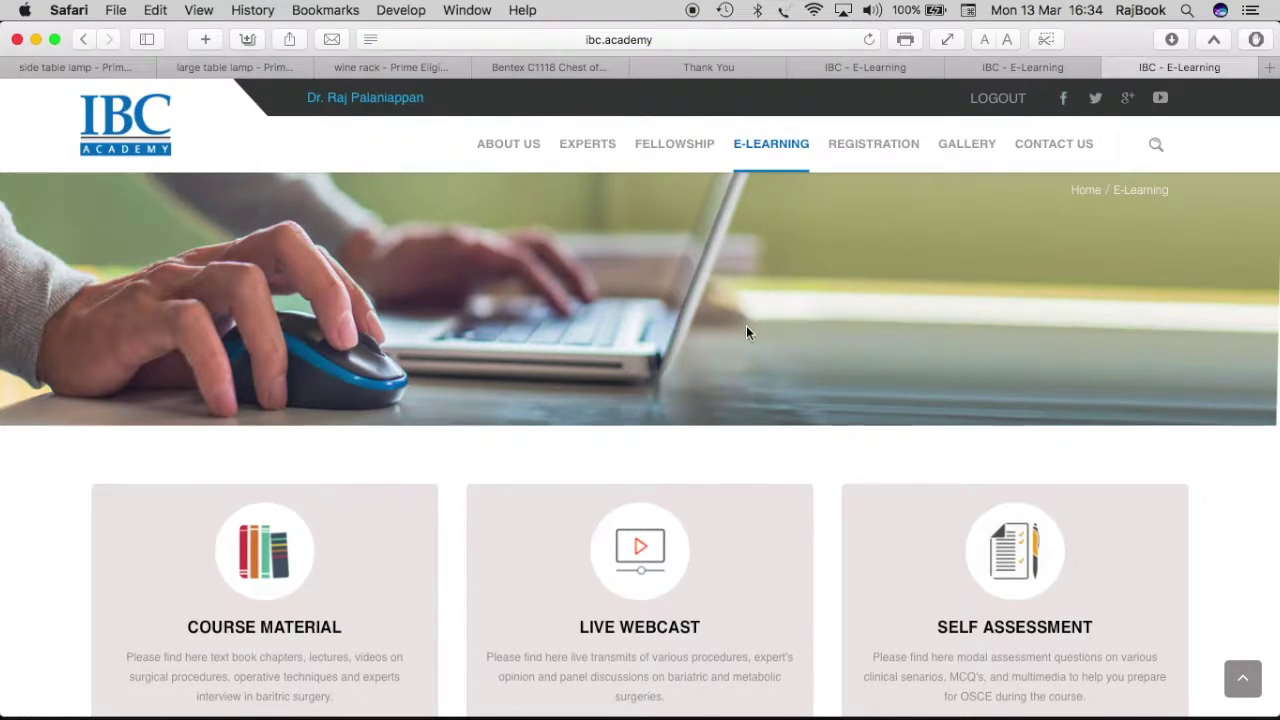
# Open the Course Material listing, preview the Courting Disaster video, and close its popup
pyautogui.scroll(-2, 746, 325)
pyautogui.click(261, 619)
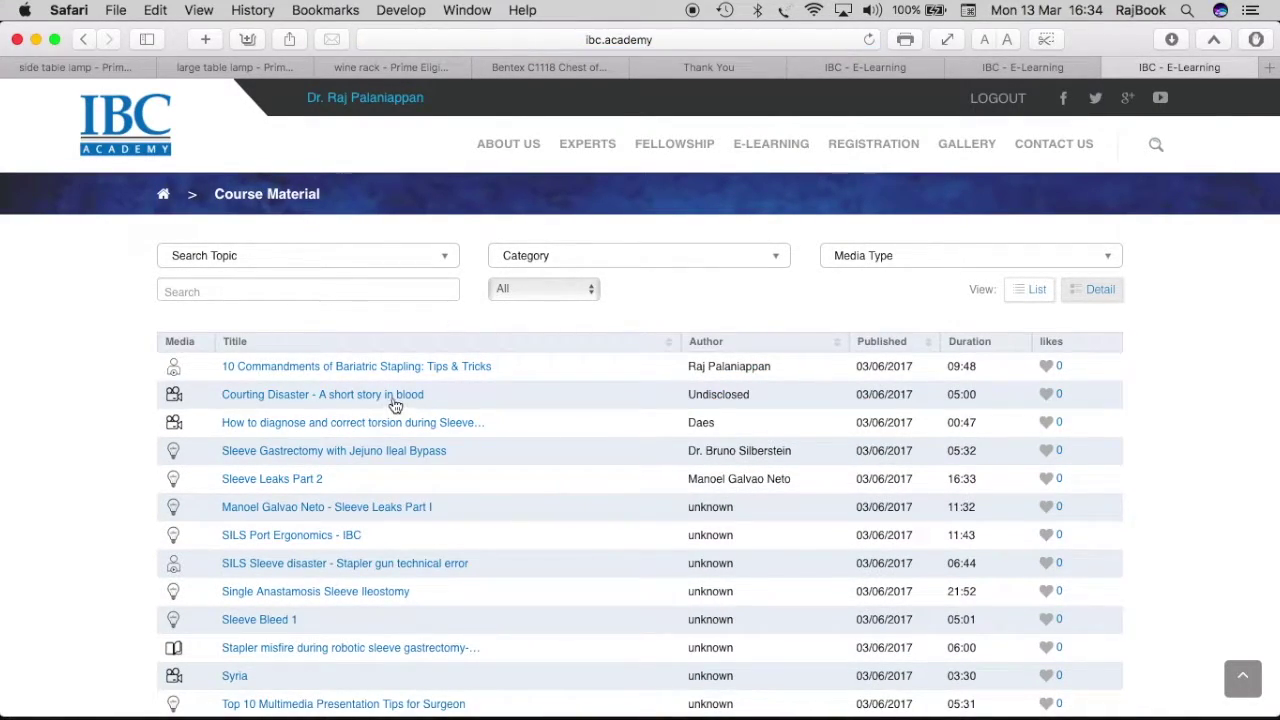
pyautogui.click(394, 400)
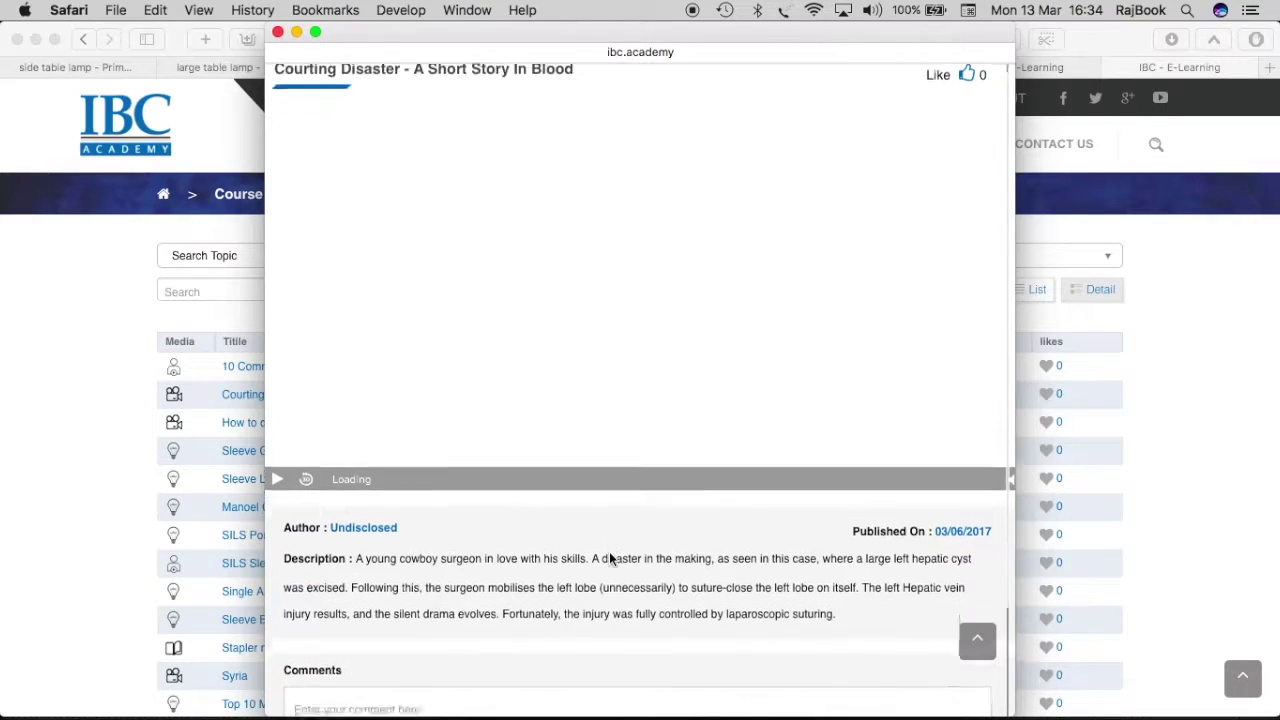
pyautogui.scroll(-3, 609, 551)
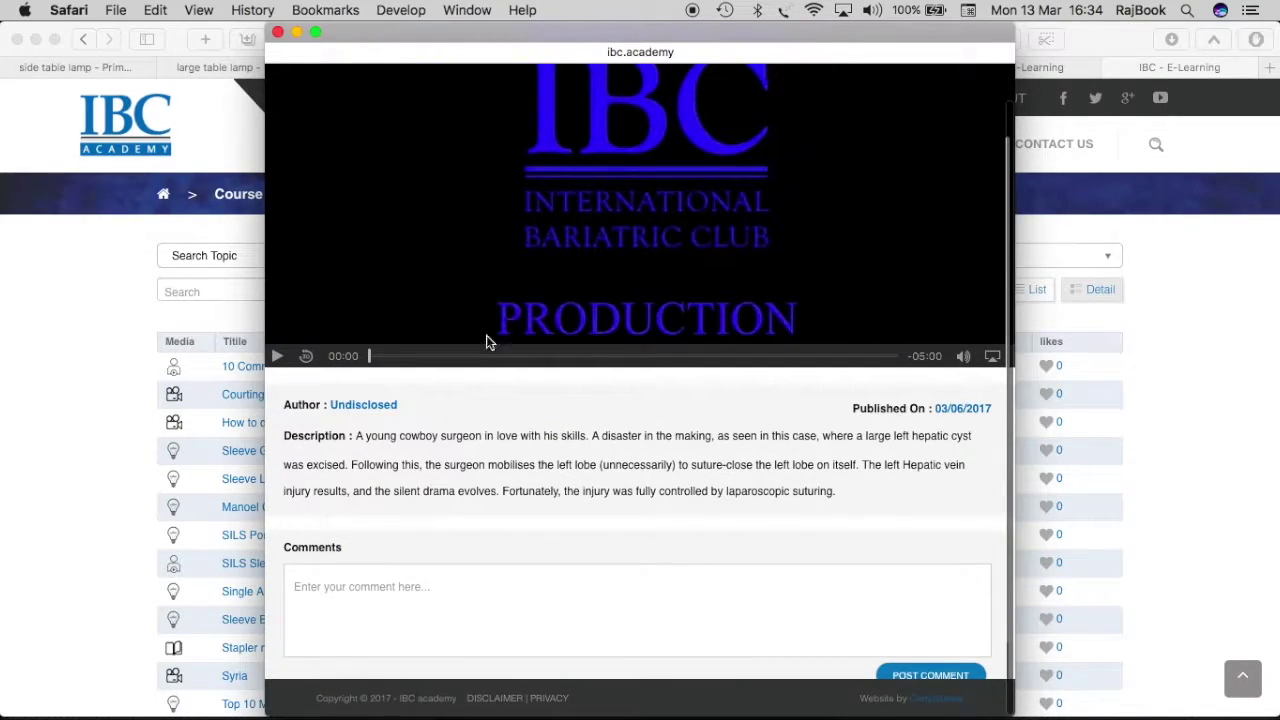
pyautogui.scroll(2, 545, 206)
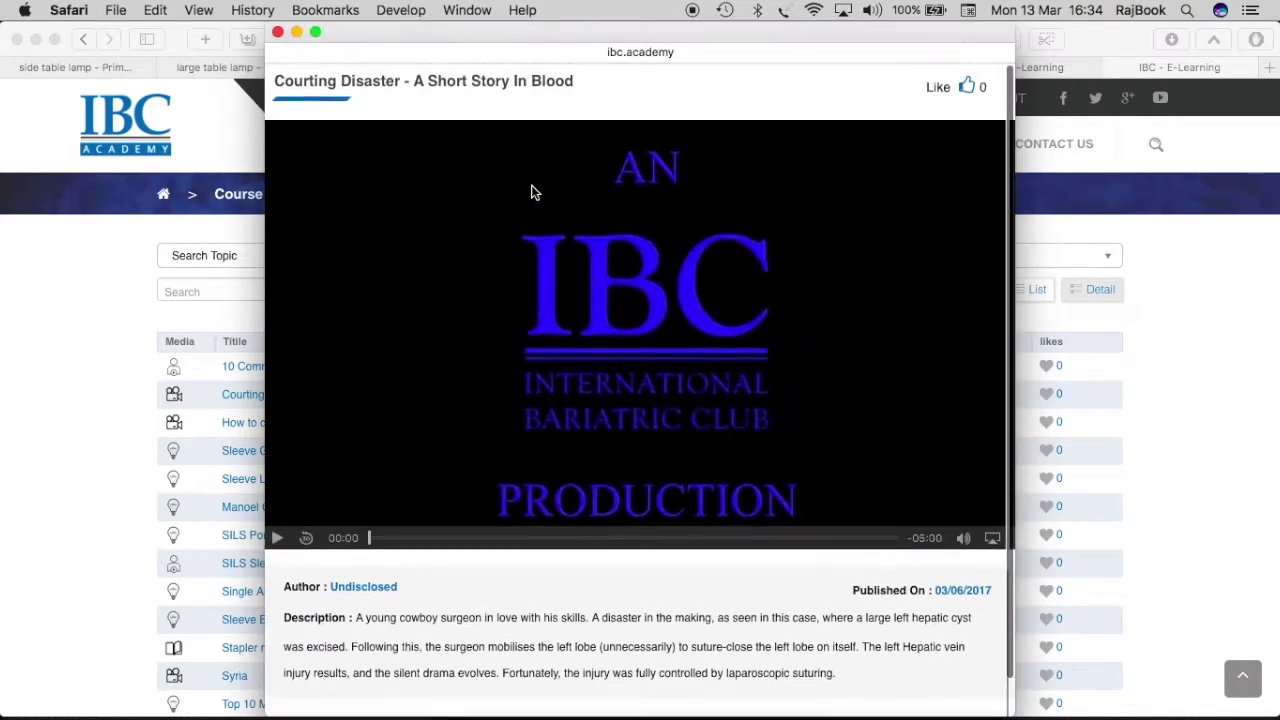
pyautogui.click(278, 33)
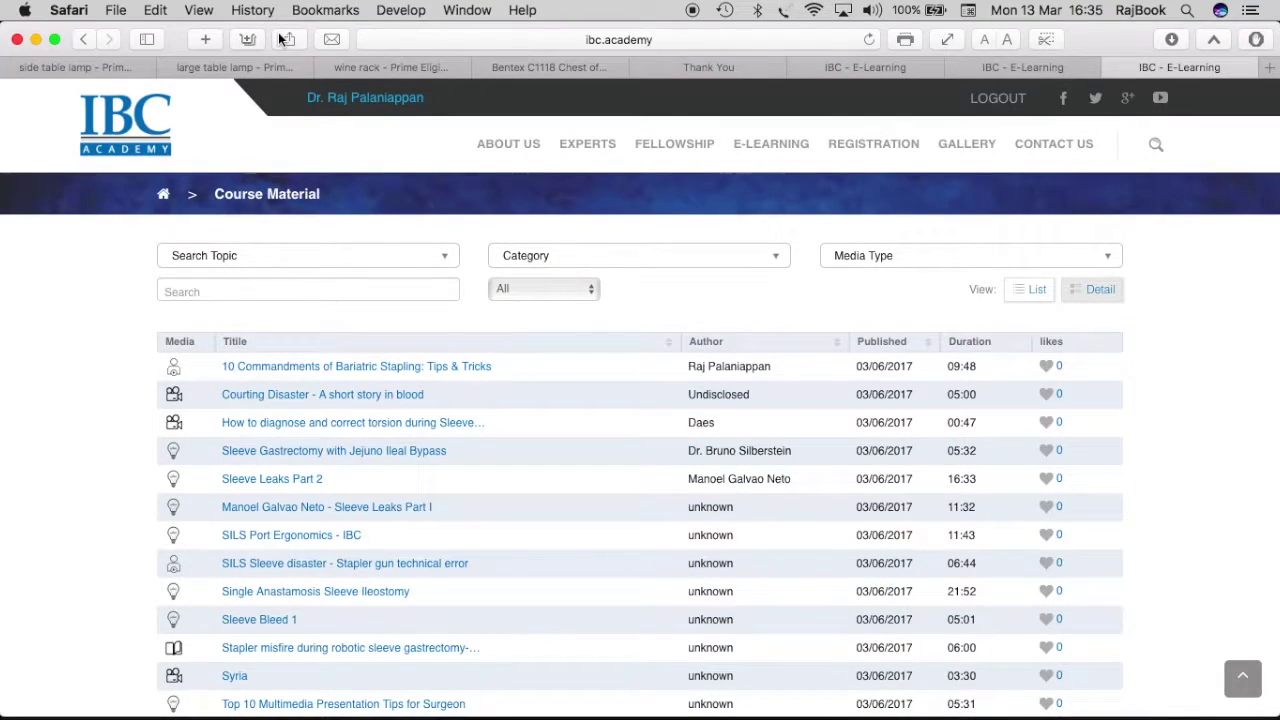
# Return to the faculty profile page through the profile name link in the top bar
pyautogui.click(377, 98)
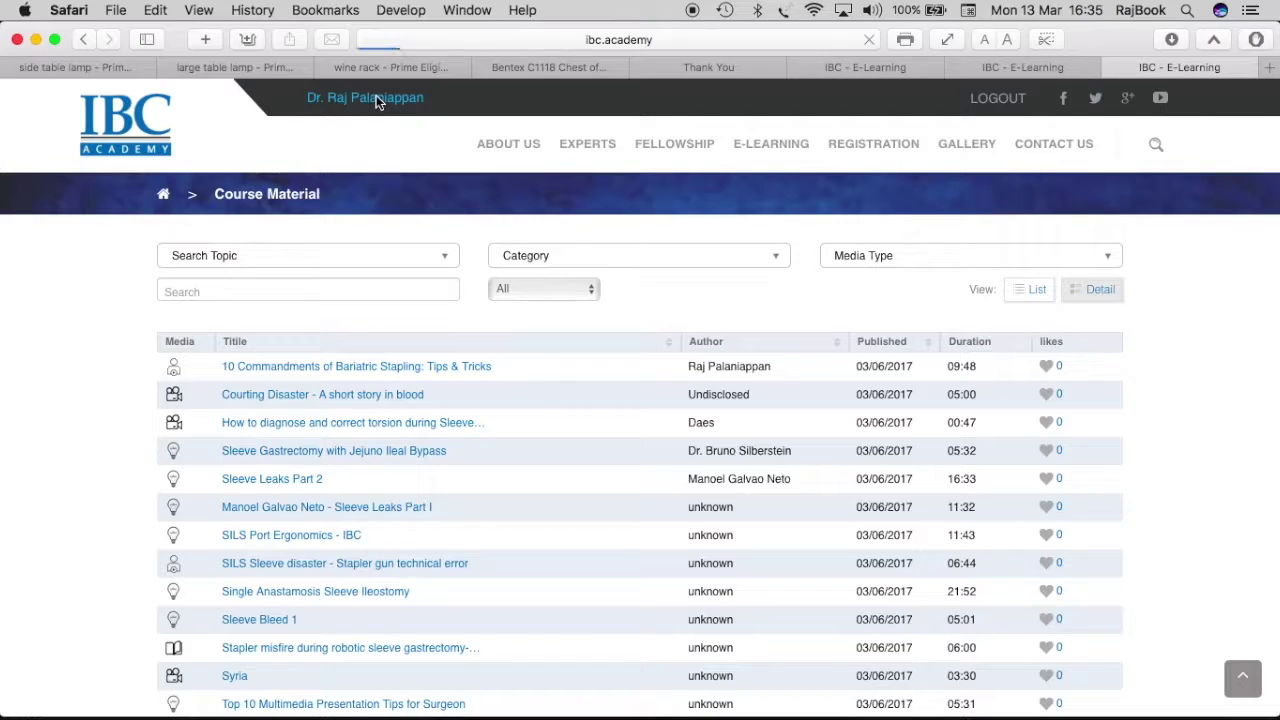